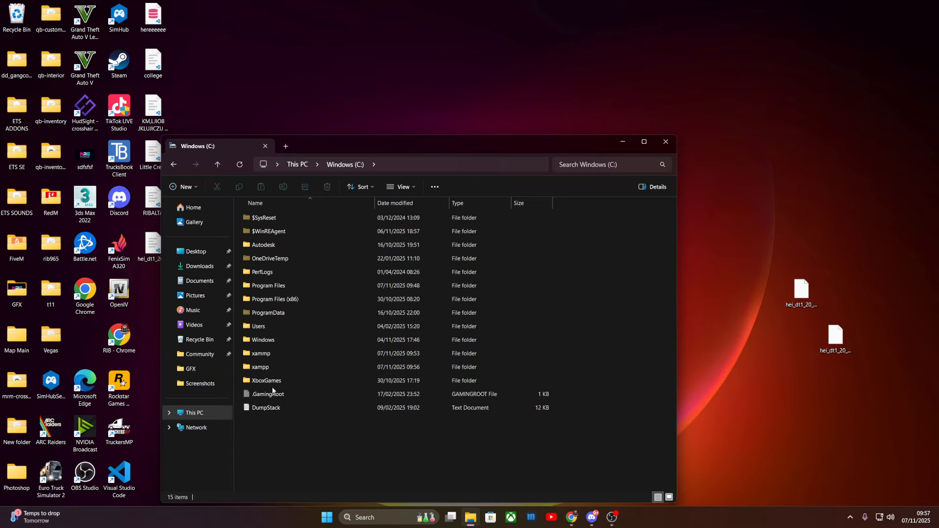
# - Launch the xampp-control application from the C:\xampp folder, start the MySQL module, and minimise the control panel
pyautogui.doubleClick(271, 368)
pyautogui.scroll(-10, 331, 386)
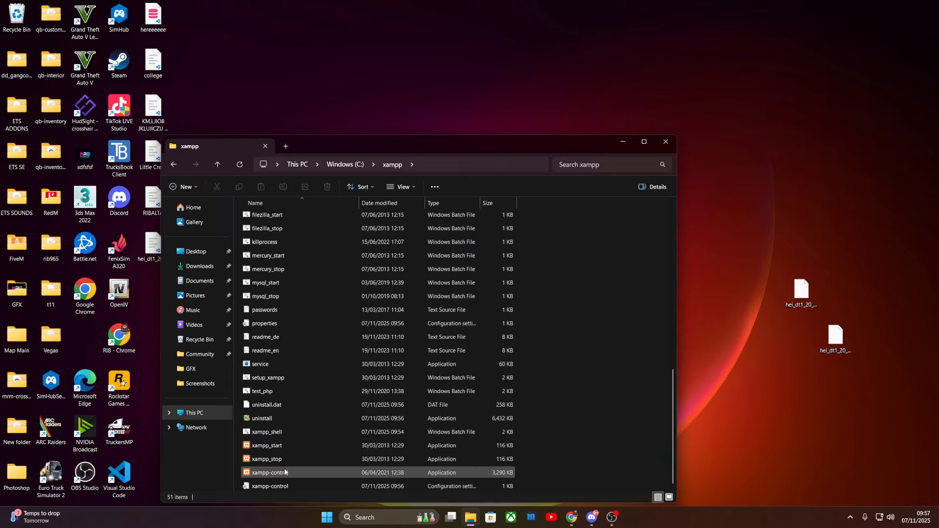
pyautogui.doubleClick(286, 472)
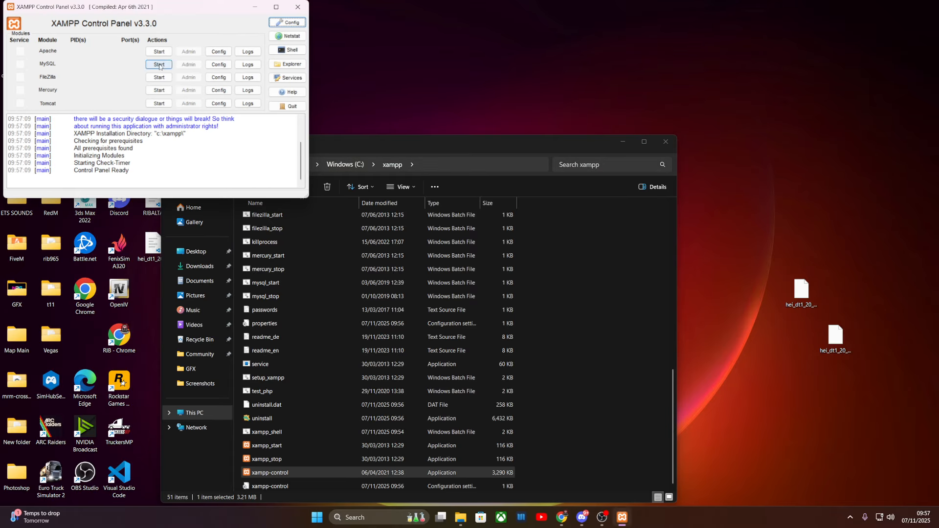
pyautogui.click(159, 65)
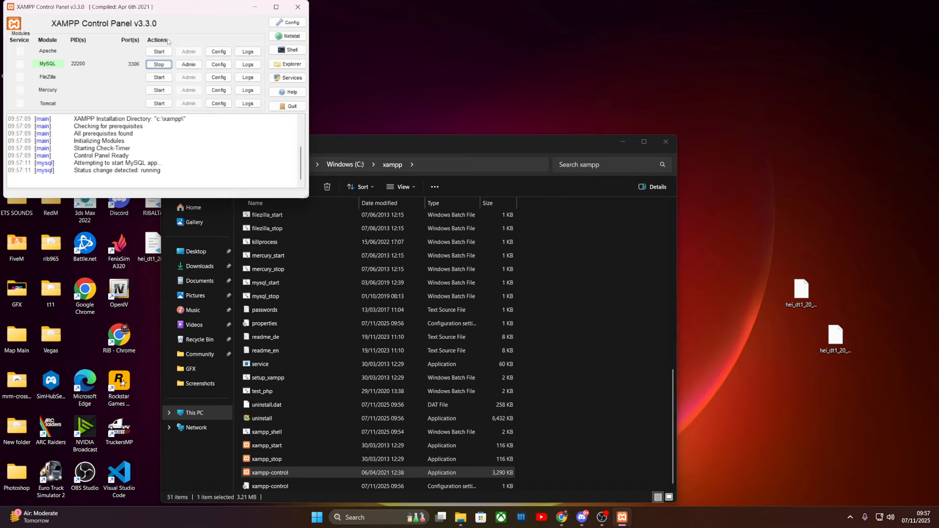
pyautogui.click(255, 7)
# - Move the HeidiSQL installer from the Downloads folder to the desktop and close the file window
pyautogui.moveTo(521, 142); pyautogui.dragTo(670, 84)
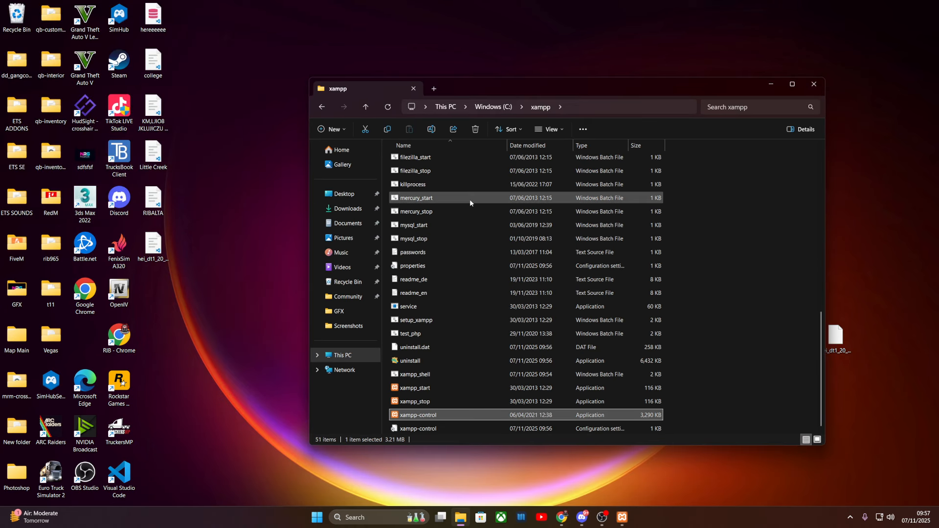
pyautogui.click(341, 210)
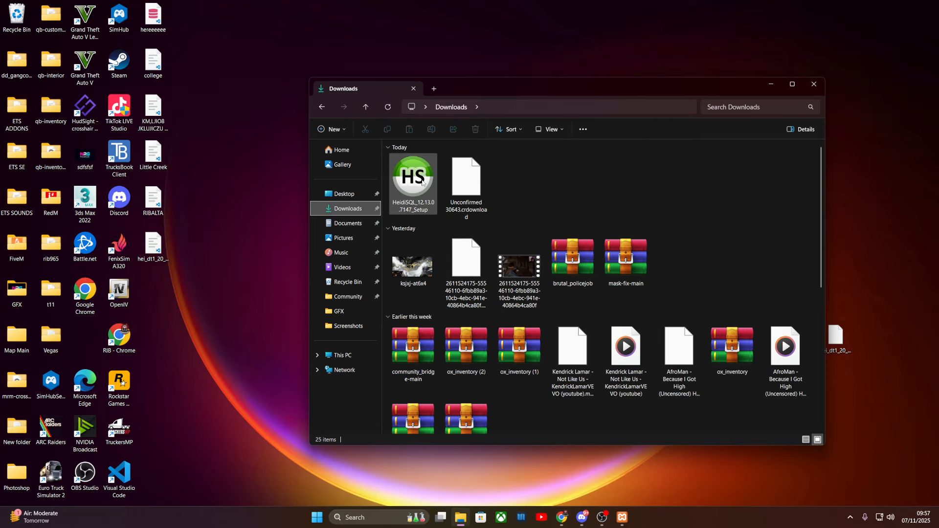
pyautogui.moveTo(423, 182); pyautogui.dragTo(208, 313)
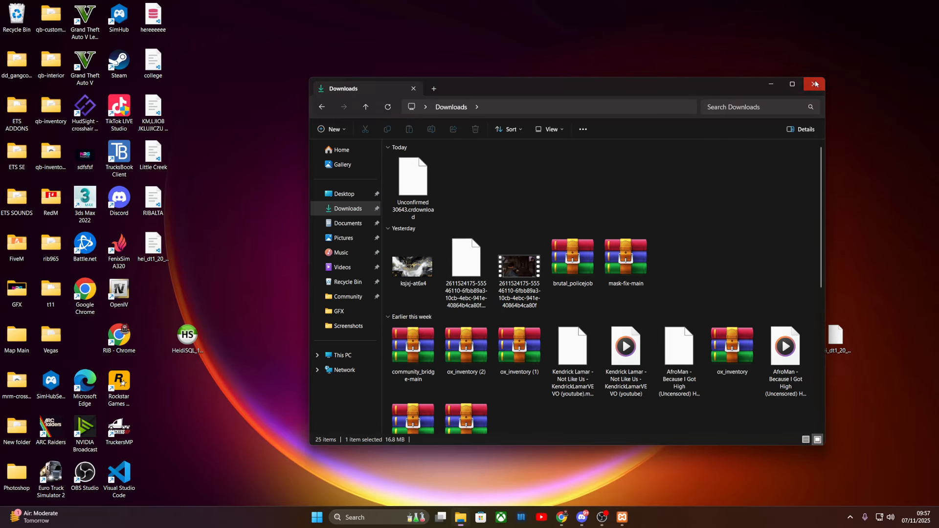
pyautogui.click(814, 84)
# - Install HeidiSQL 12.13 from the desktop installer, accepting the license and default options, and launch it on finishing
pyautogui.doubleClick(188, 343)
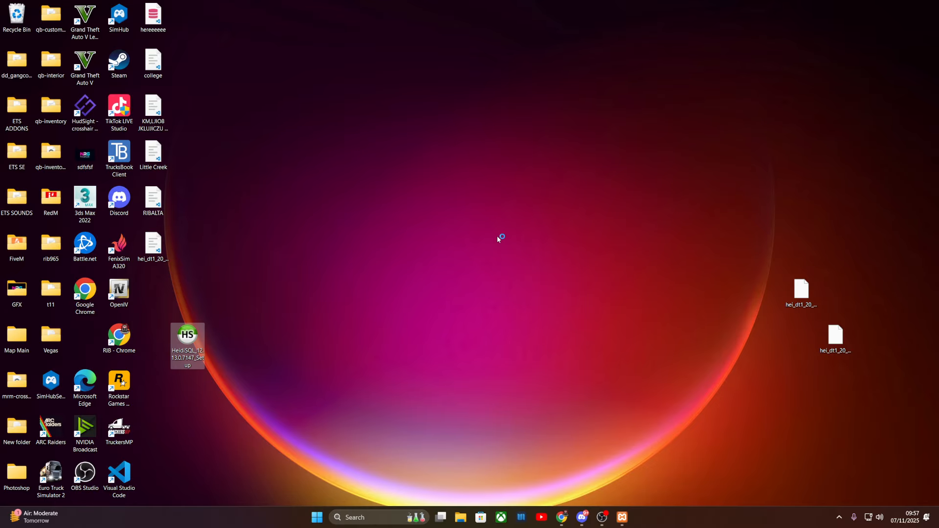
pyautogui.click(481, 245)
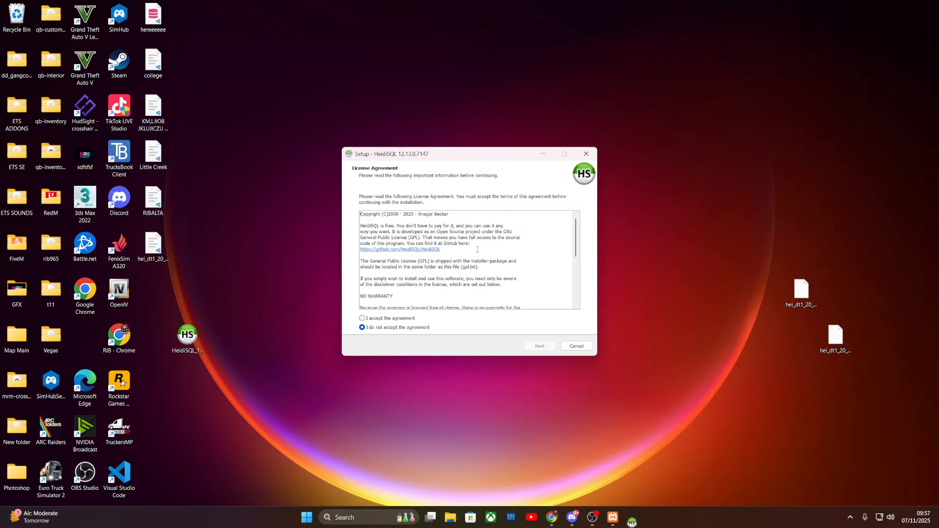
pyautogui.click(362, 319)
pyautogui.click(536, 347)
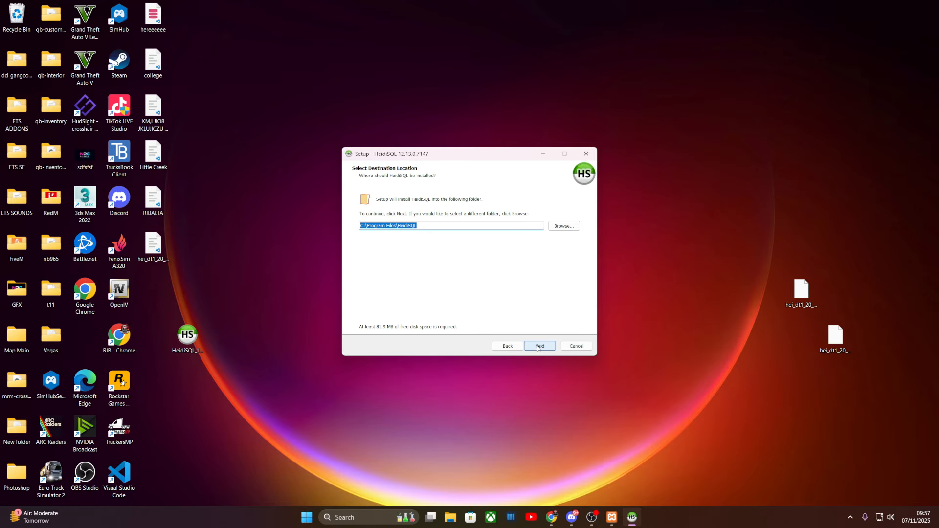
pyautogui.click(538, 347)
pyautogui.click(540, 347)
pyautogui.click(544, 347)
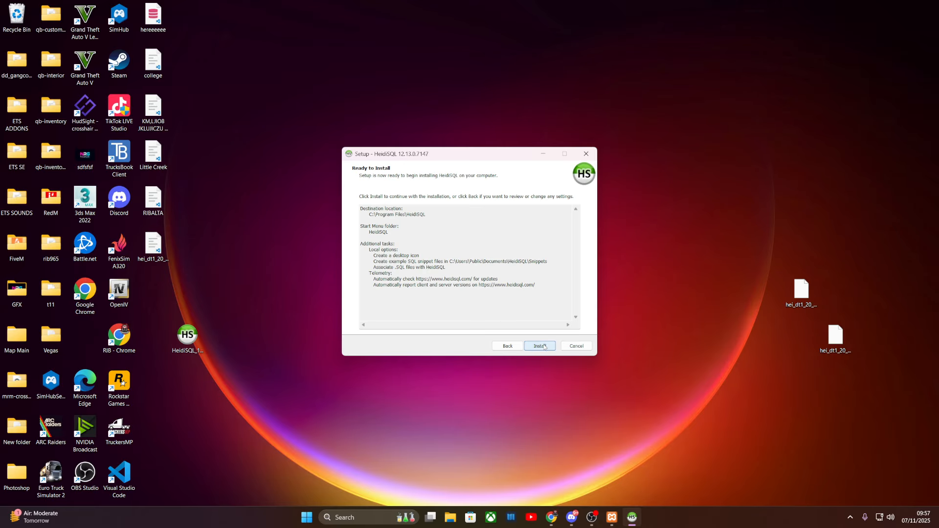
pyautogui.click(541, 349)
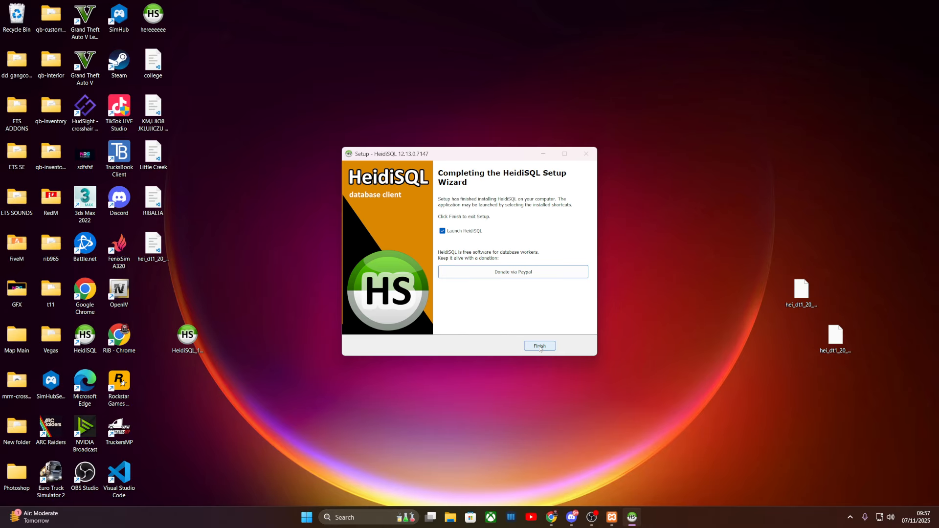
pyautogui.click(541, 346)
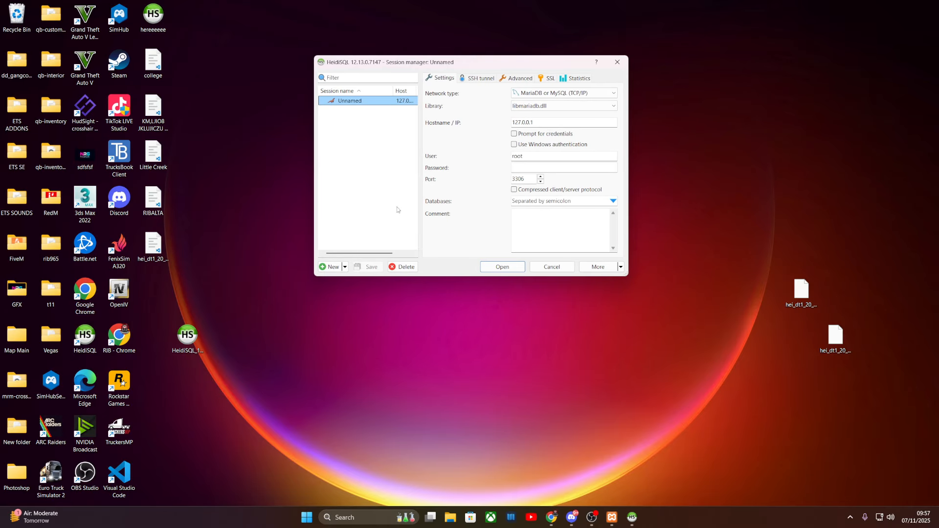
pyautogui.click(502, 266)
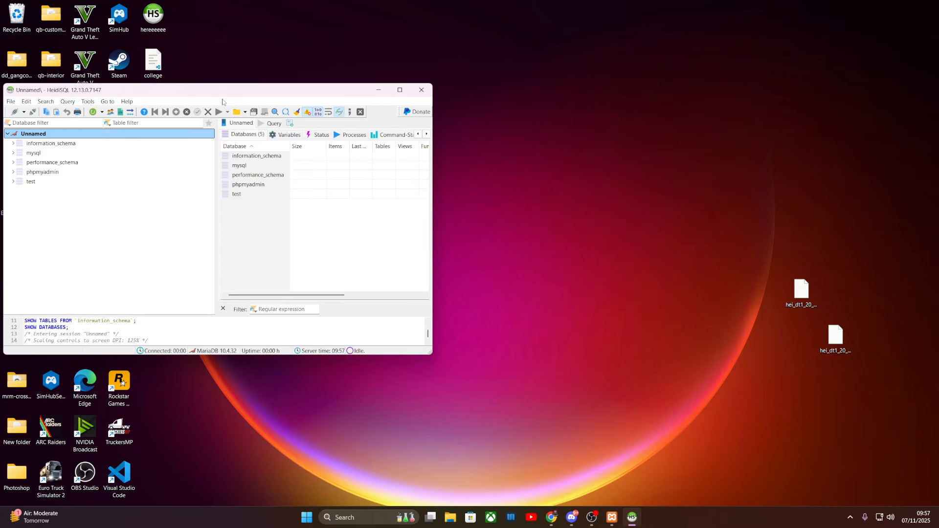
pyautogui.click(422, 90)
pyautogui.doubleClick(186, 336)
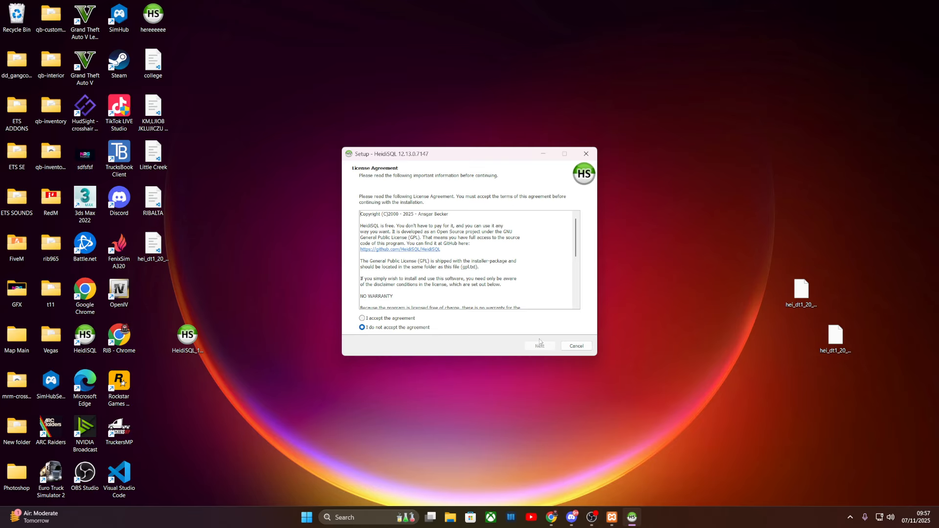
pyautogui.click(577, 346)
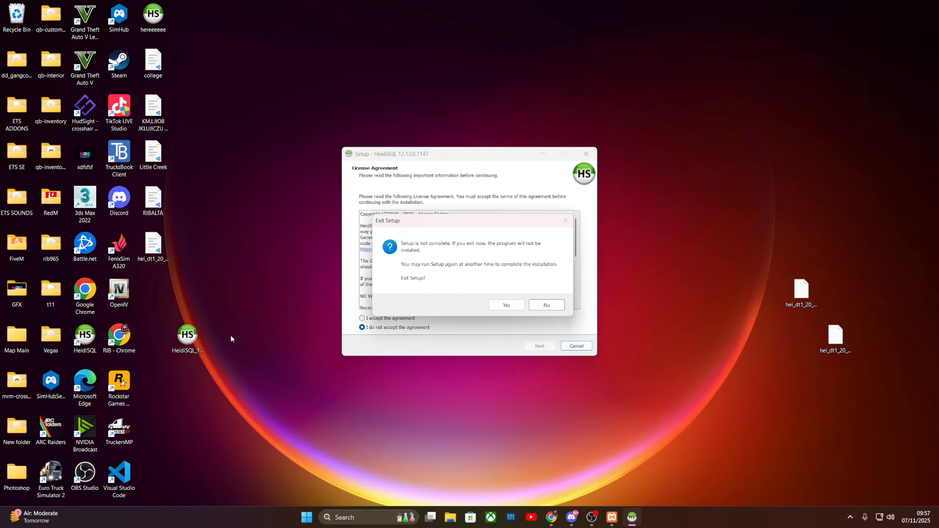
pyautogui.click(506, 305)
# - Place the HeidiSQL installer with the other desktop icons, launch HeidiSQL, and delete the Unnamed session
pyautogui.moveTo(182, 337); pyautogui.dragTo(150, 291)
pyautogui.doubleClick(84, 337)
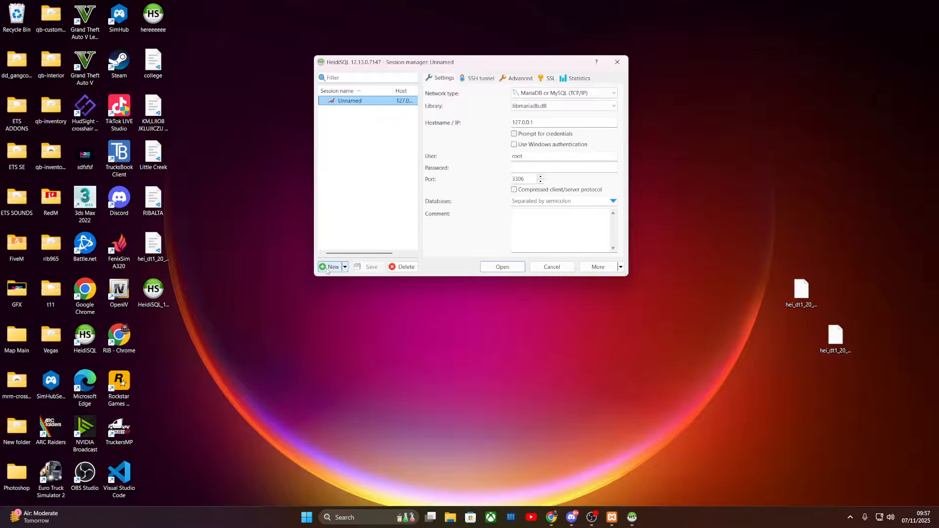
pyautogui.rightClick(366, 102)
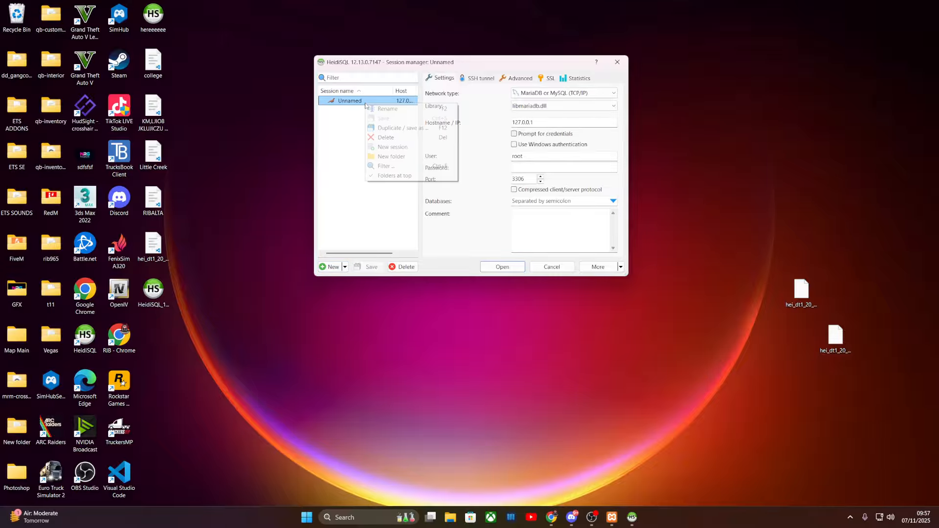
pyautogui.click(411, 137)
pyautogui.click(487, 256)
# - Create a new session named fivem with the default connection settings and open it
pyautogui.click(332, 267)
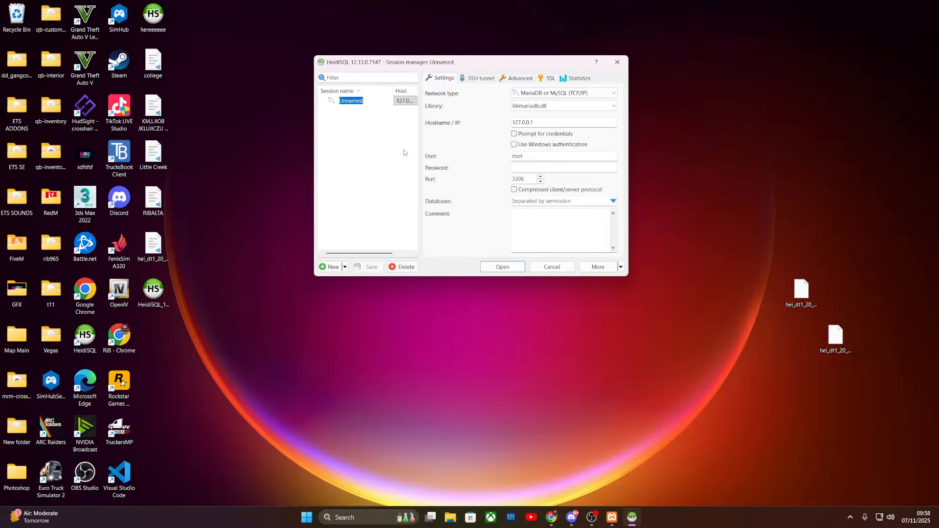
pyautogui.press('Return')
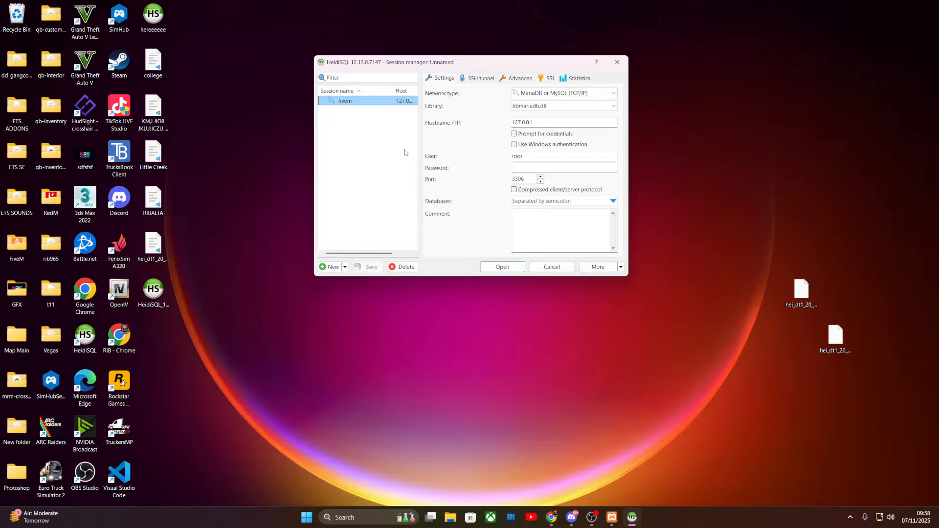
pyautogui.click(510, 264)
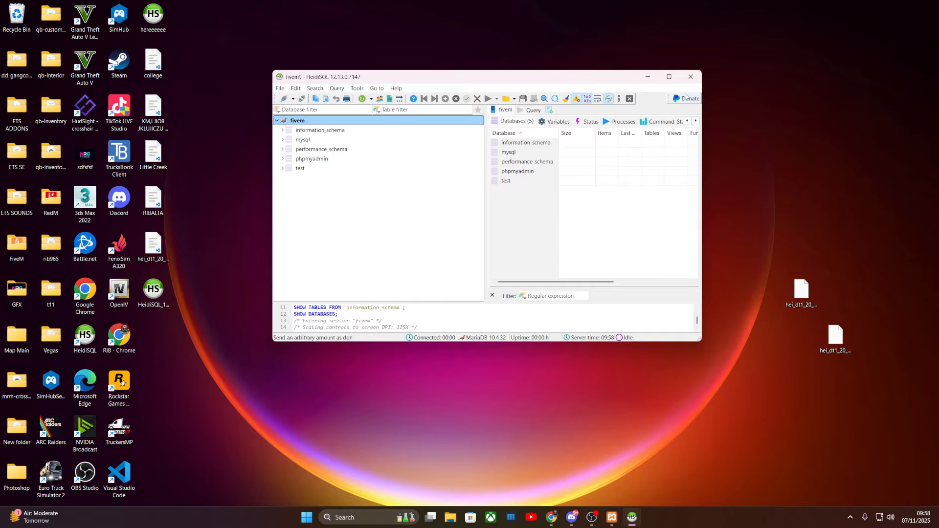
# - Close HeidiSQL and check the MySQL module's status in the XAMPP Control Panel
pyautogui.click(691, 77)
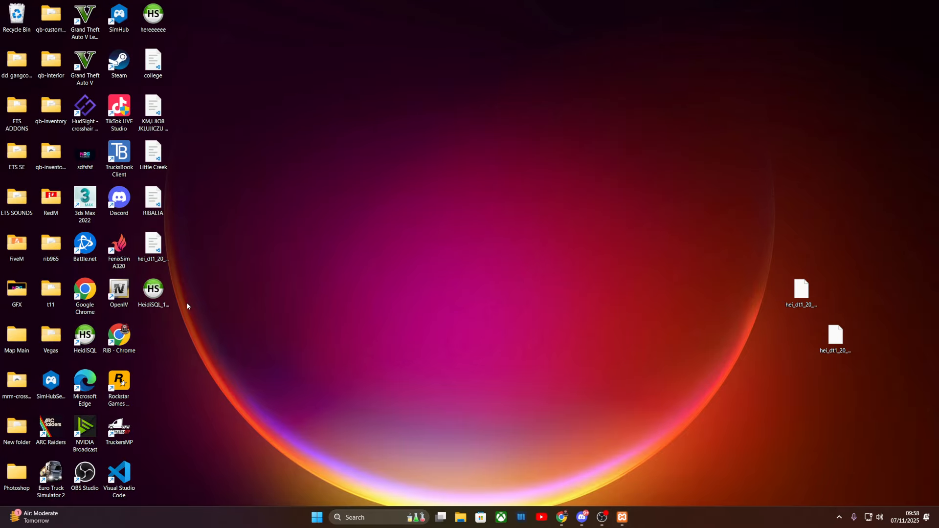
pyautogui.click(623, 518)
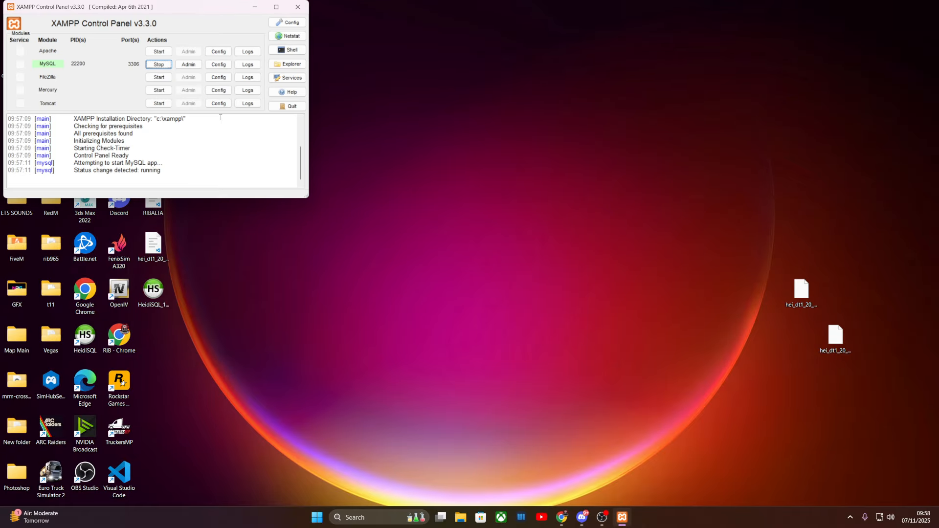
pyautogui.click(256, 7)
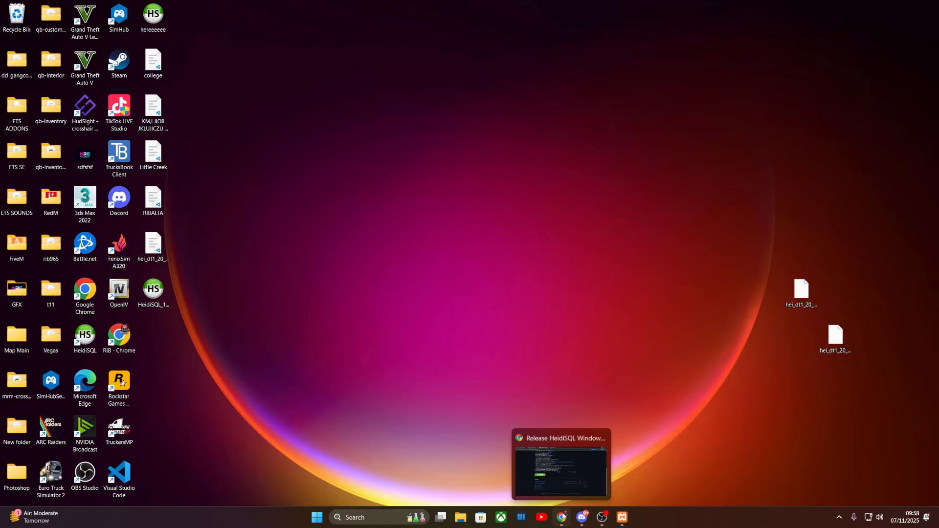
# - Switch to Chrome, close the HeidiSQL release page, and open the Windows setup guide (Vanilla) in the FiveM server documentation
pyautogui.click(563, 516)
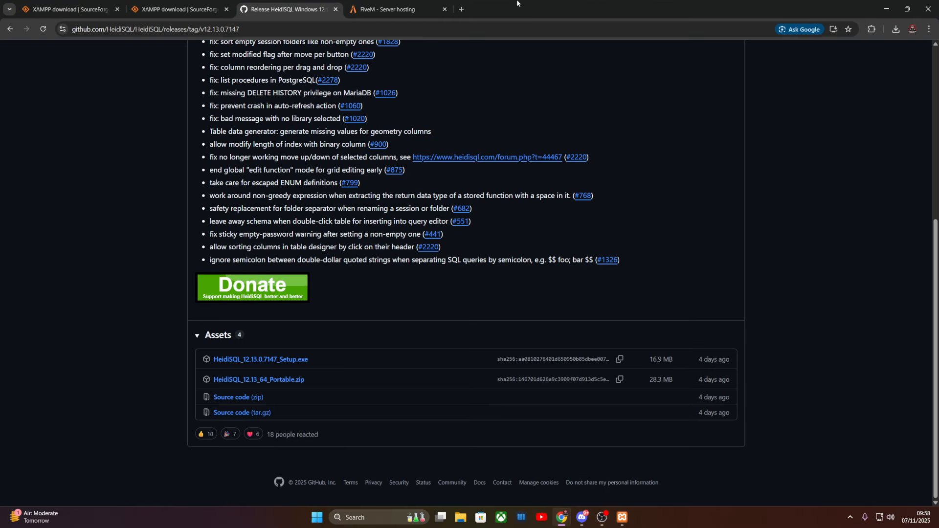
pyautogui.click(336, 9)
pyautogui.click(654, 220)
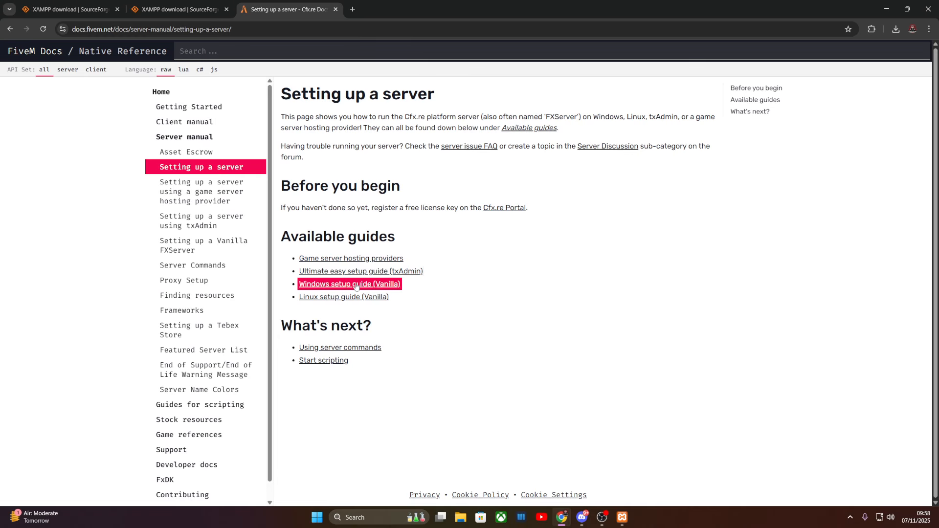
pyautogui.click(356, 285)
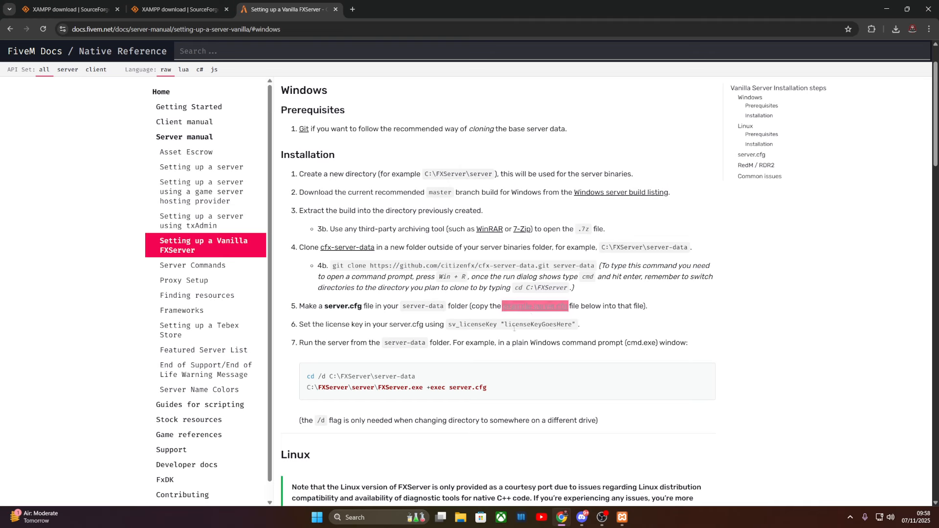
# - Download the latest recommended build (17000) from the Windows server build listing and minimise the browser
pyautogui.click(622, 193)
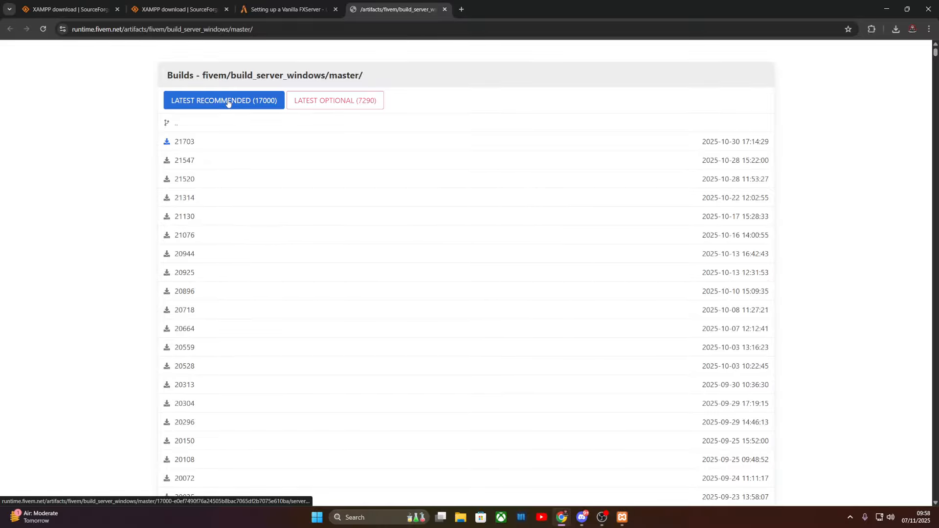
pyautogui.click(228, 103)
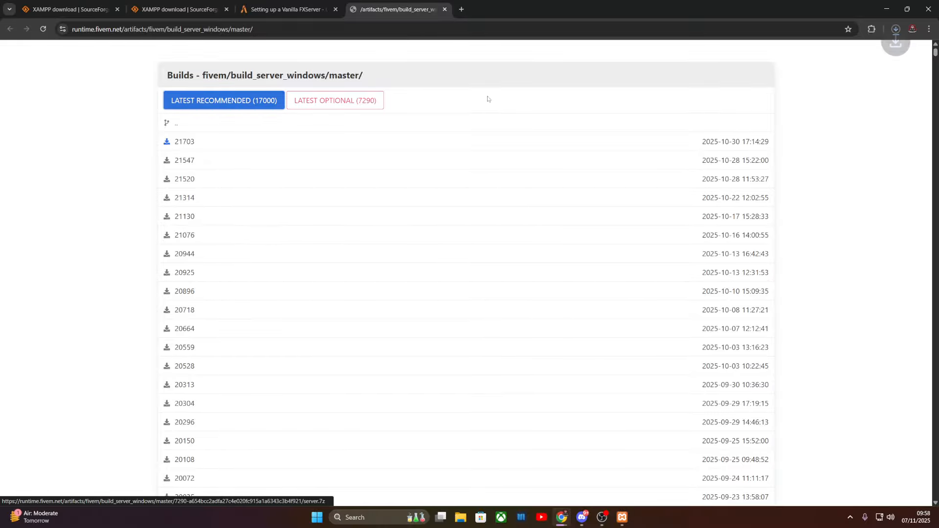
pyautogui.click(878, 10)
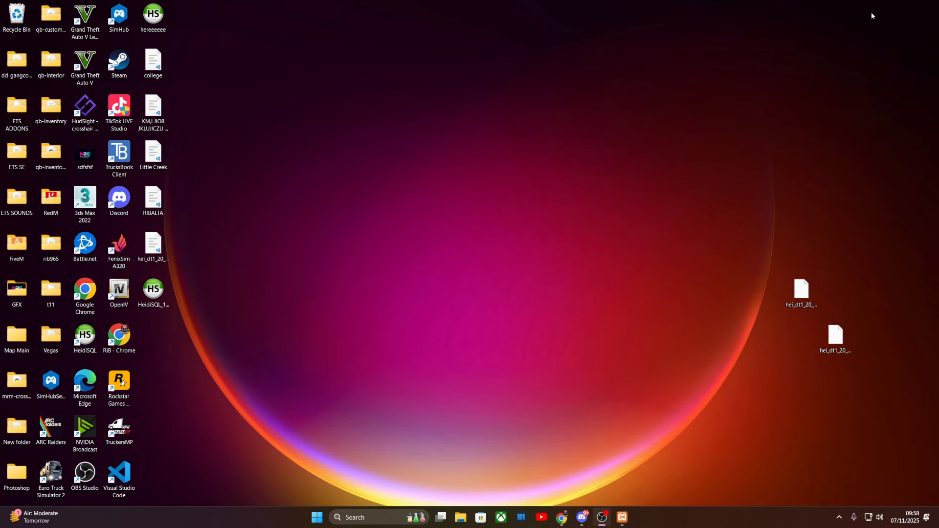
# - Cut the downloaded server archive from the Downloads folder in File Explorer
pyautogui.click(460, 518)
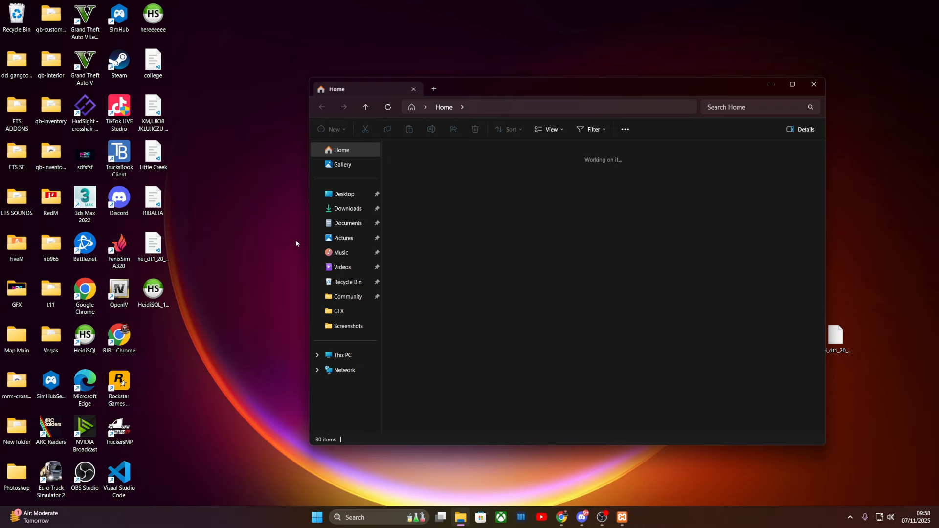
pyautogui.click(350, 212)
pyautogui.rightClick(412, 179)
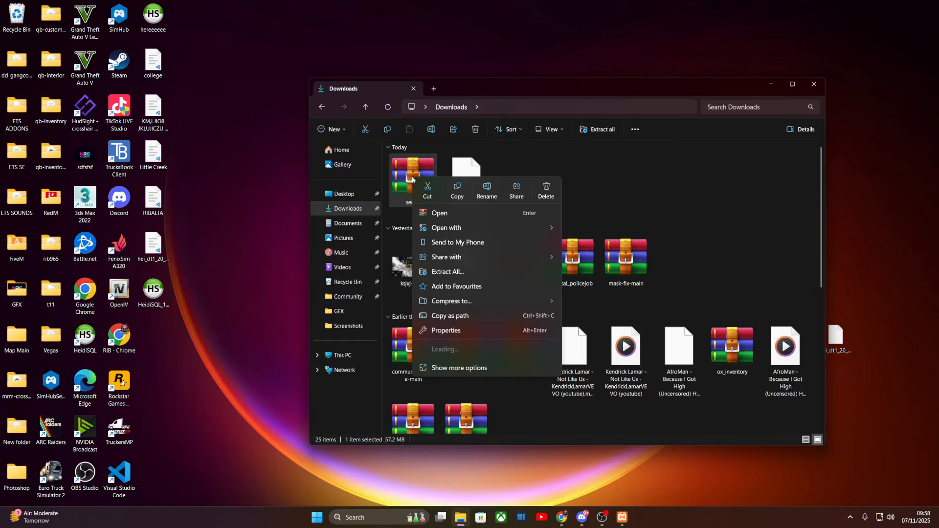
pyautogui.click(428, 192)
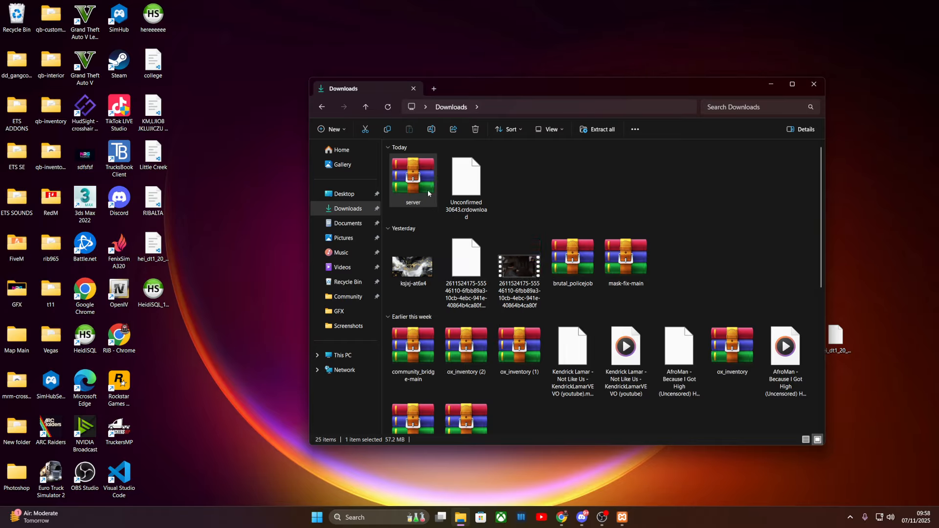
# - Create a folder named FiveM on the Windows (C:) drive and open it
pyautogui.click(343, 355)
pyautogui.doubleClick(416, 166)
pyautogui.rightClick(464, 399)
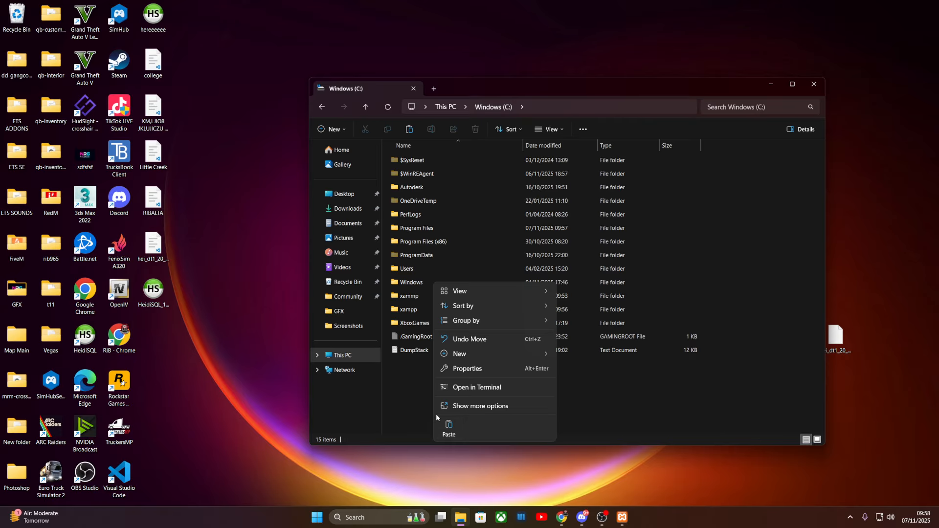
pyautogui.moveTo(534, 354)
pyautogui.click(575, 354)
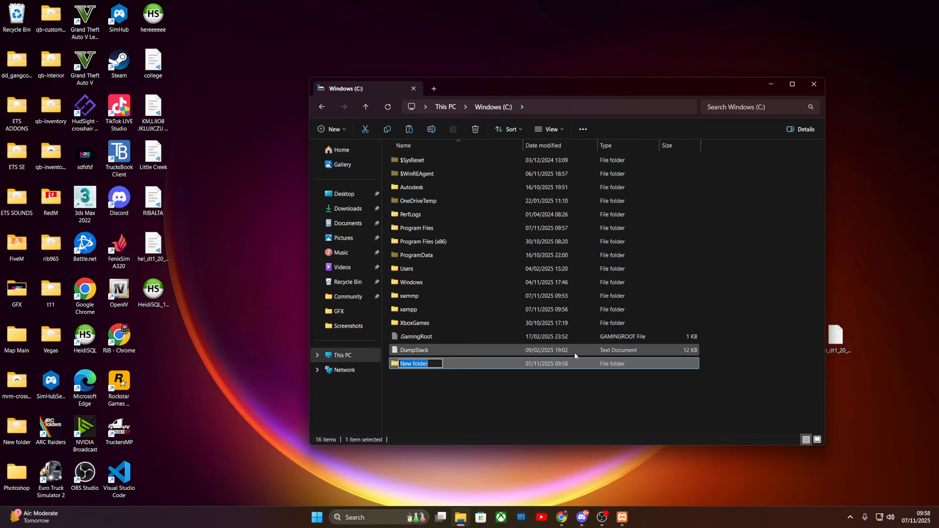
pyautogui.write('FiveM')
pyautogui.press('Return')
pyautogui.press('Return')
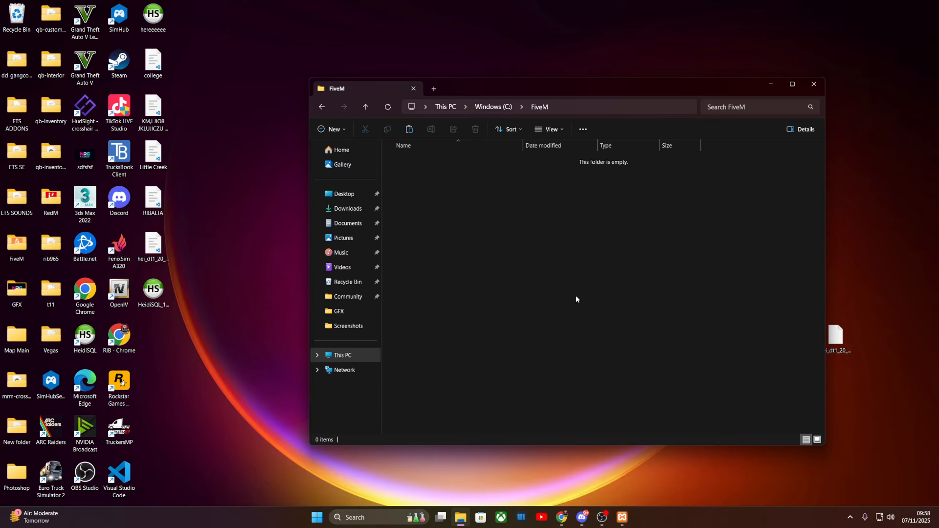
# - Paste the server archive into the FiveM folder on C: and extract its contents there with WinRAR
pyautogui.hotkey('ctrl', 'v')
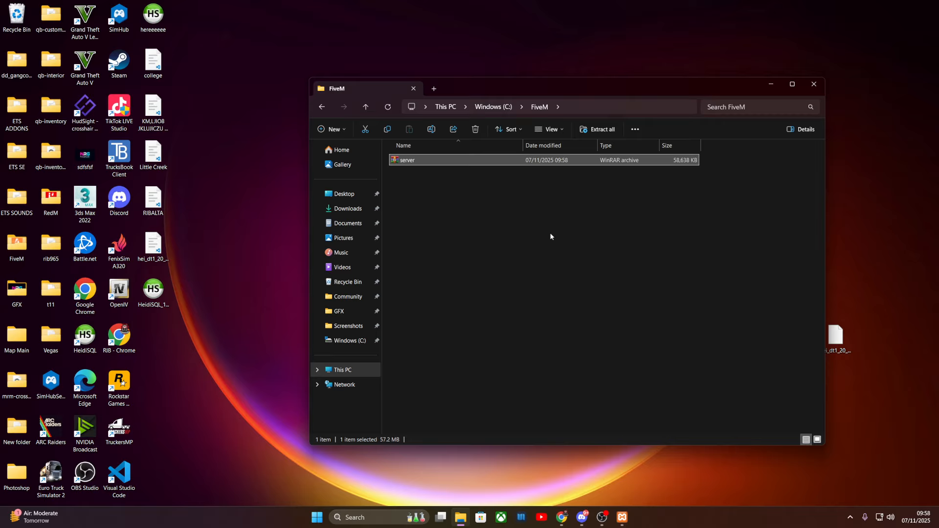
pyautogui.rightClick(412, 164)
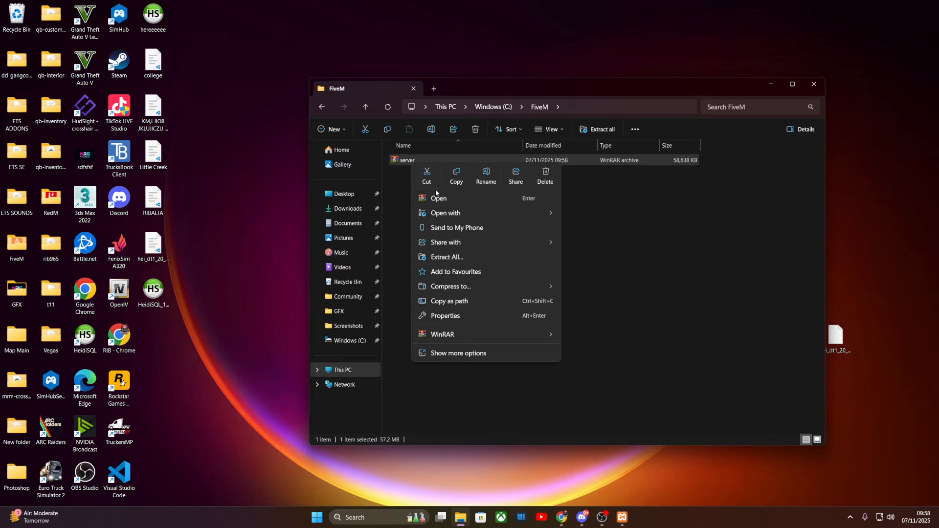
pyautogui.moveTo(460, 333)
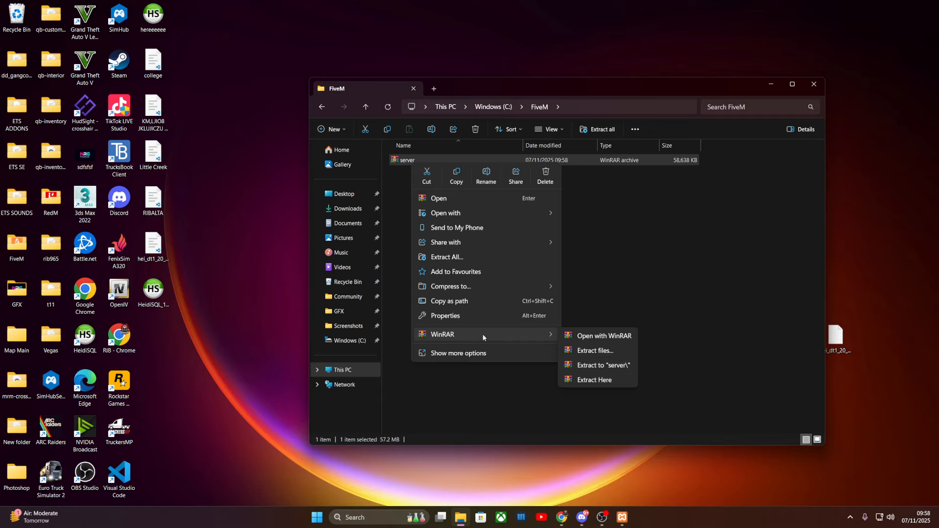
pyautogui.click(598, 383)
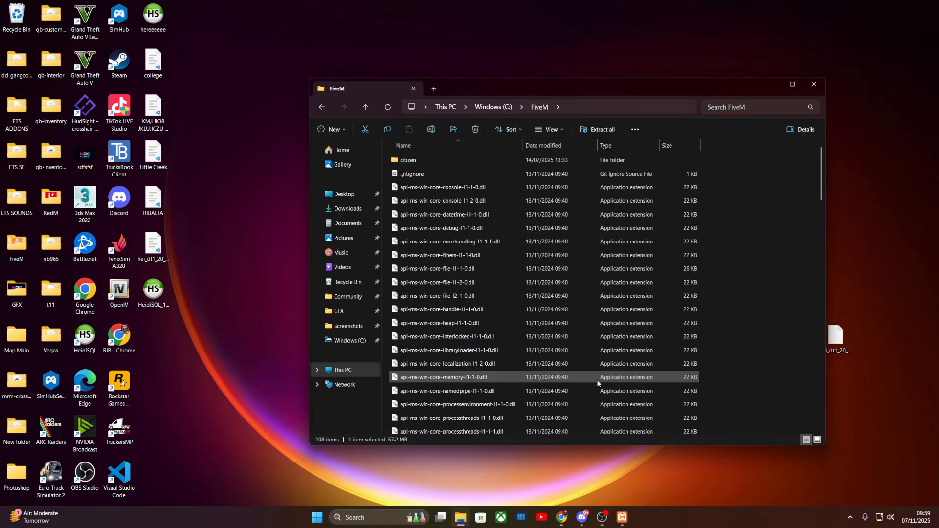
# - Delete the server archive from the FiveM folder, keeping the extracted files
pyautogui.scroll(-12, 599, 387)
pyautogui.scroll(-12, 604, 398)
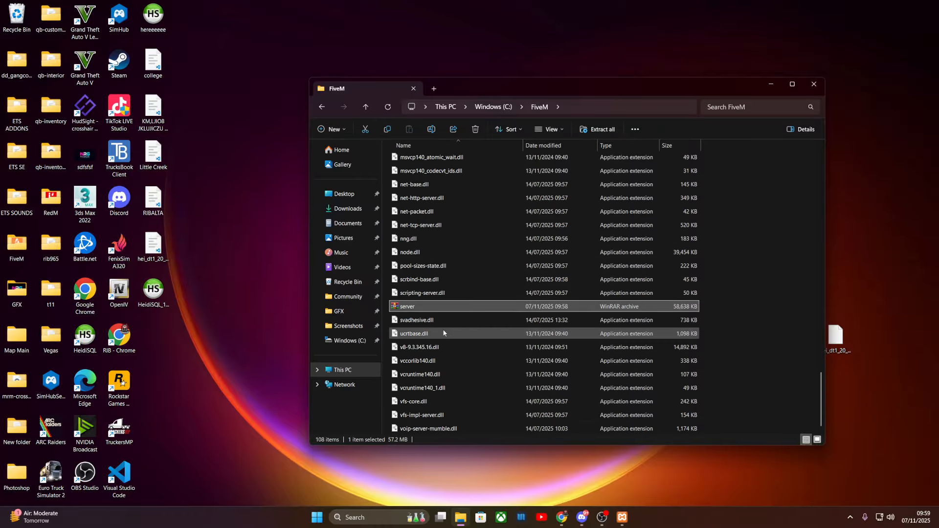
pyautogui.click(766, 324)
pyautogui.click(470, 310)
pyautogui.press('Delete')
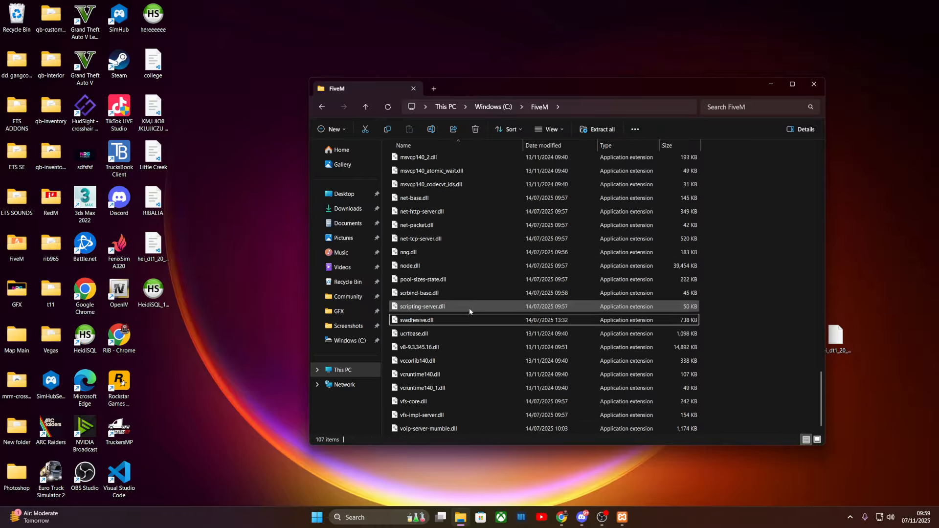
# - Launch FXServer from the FiveM folder and authorise txAdmin to use the signed-in Cfx.re account
pyautogui.scroll(11, 468, 332)
pyautogui.scroll(-6, 467, 314)
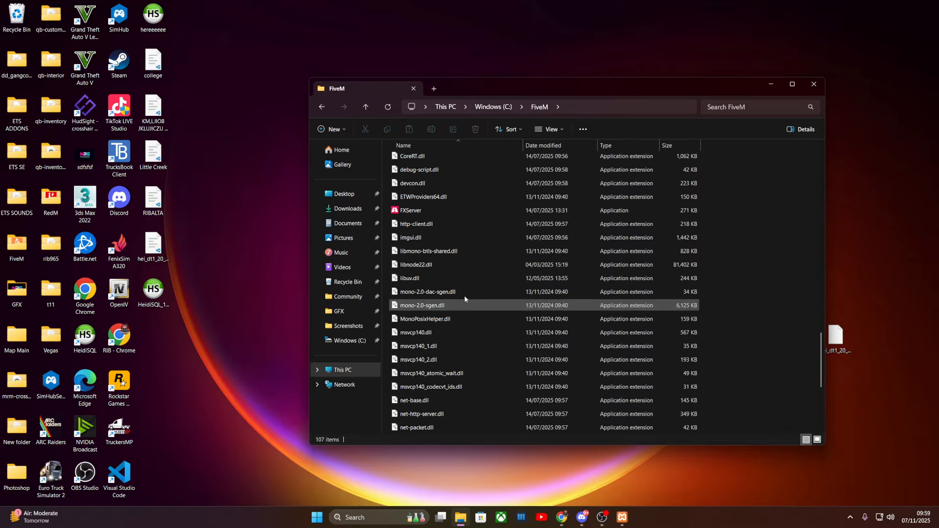
pyautogui.click(418, 213)
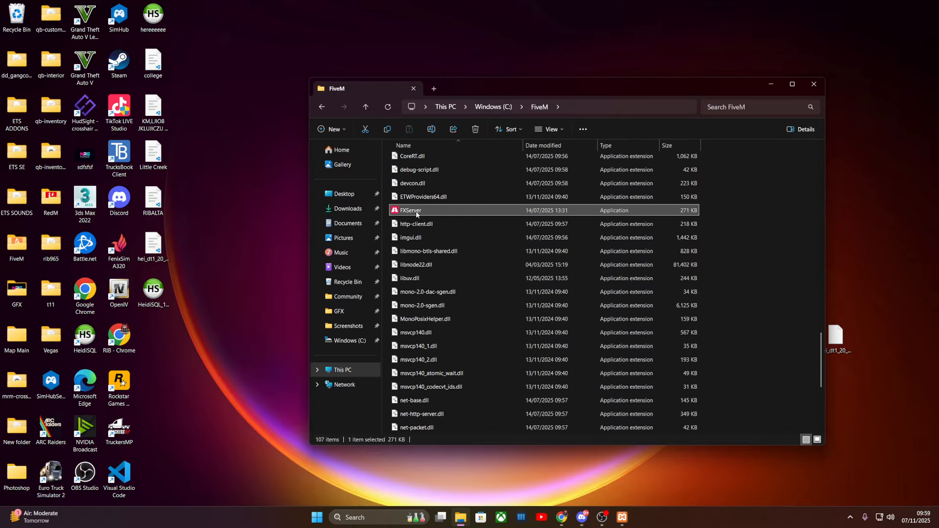
pyautogui.doubleClick(432, 212)
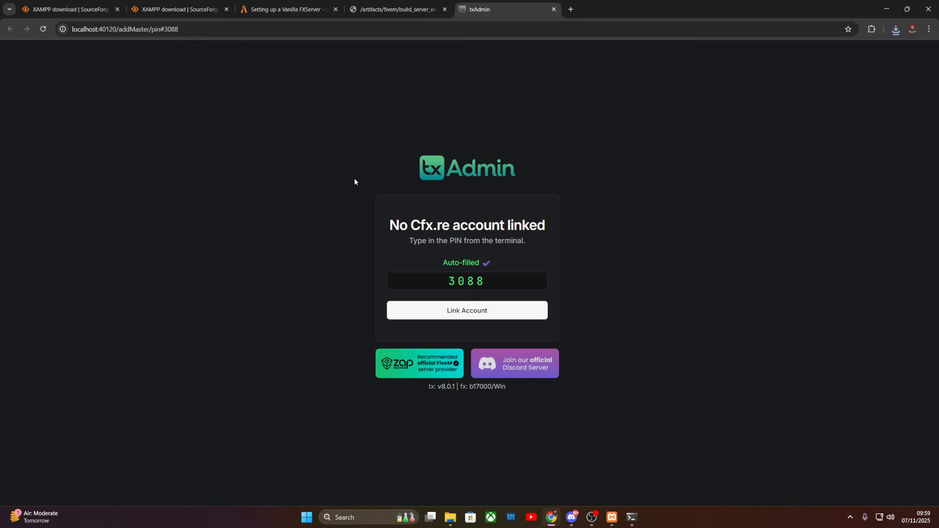
pyautogui.click(477, 307)
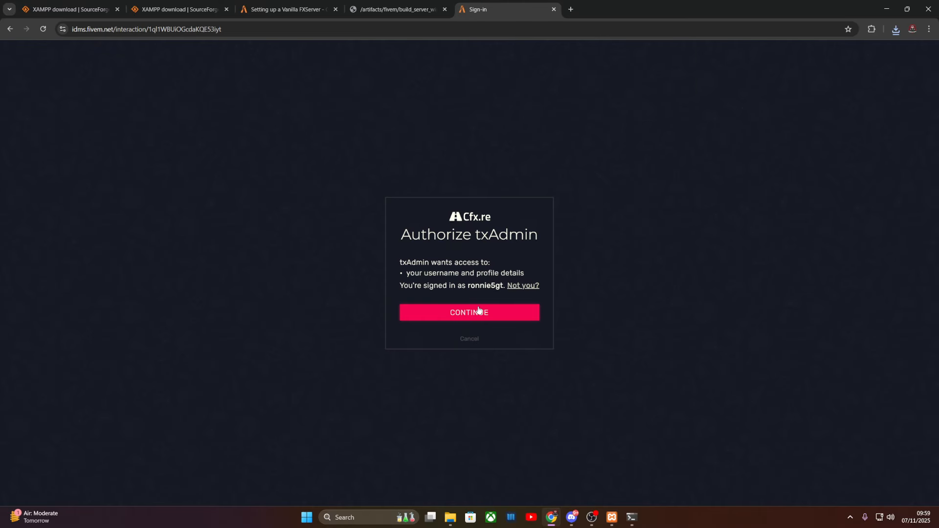
pyautogui.click(482, 313)
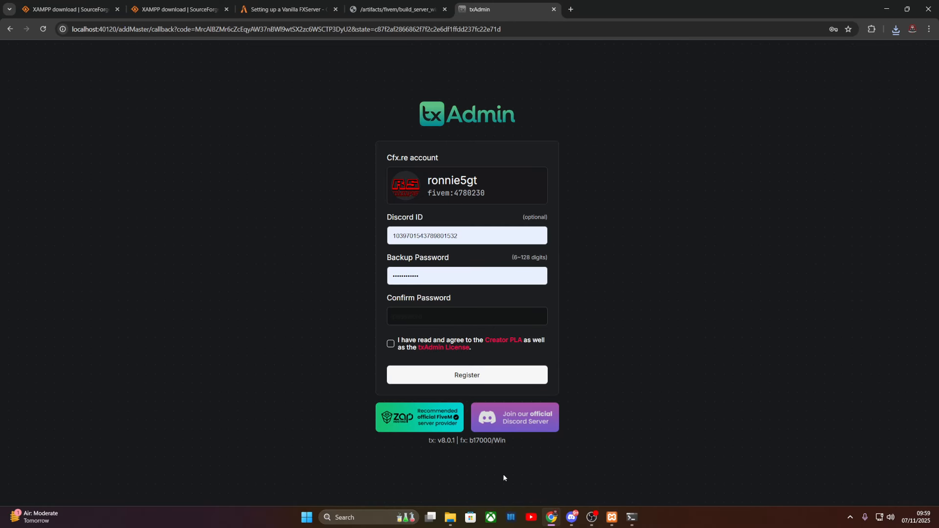
# - Switch to Discord, look up the Copy User ID option for the own account in the NRG chat channel, and minimise Discord
pyautogui.click(573, 517)
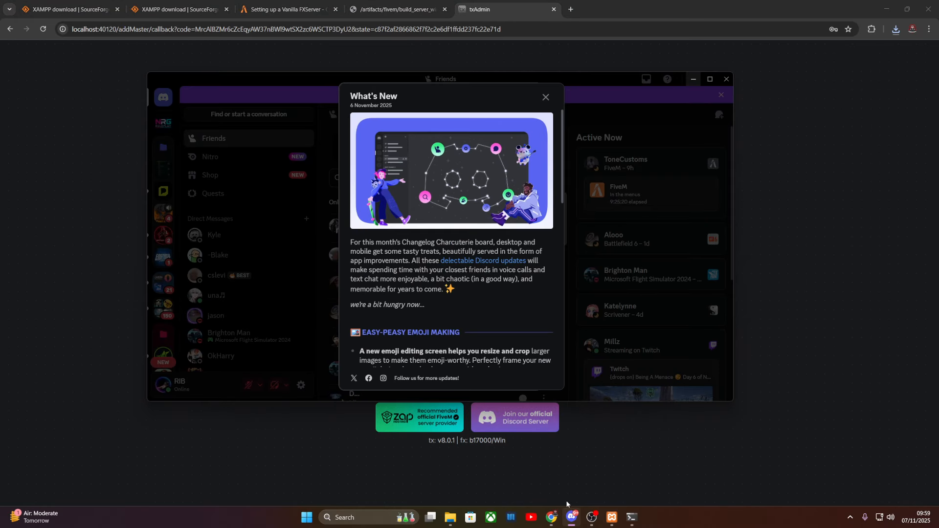
pyautogui.click(546, 97)
pyautogui.click(164, 123)
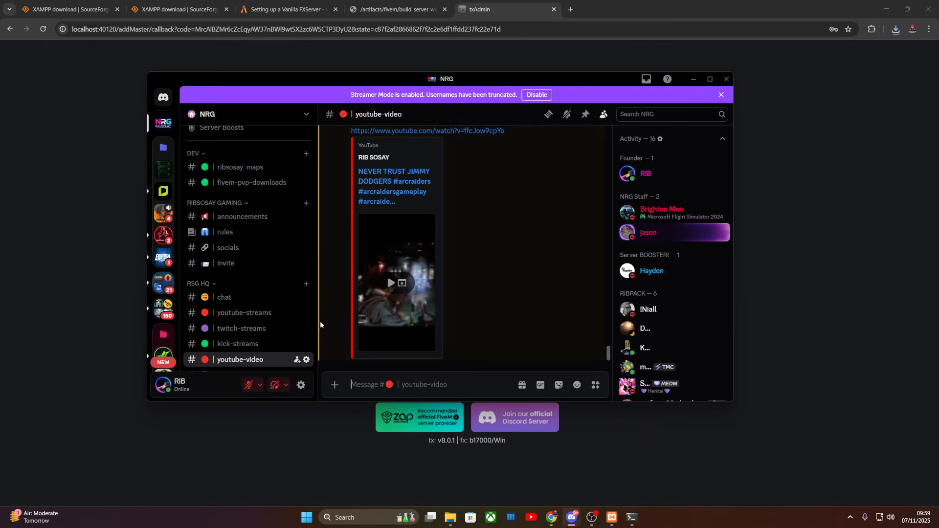
pyautogui.scroll(3, 362, 259)
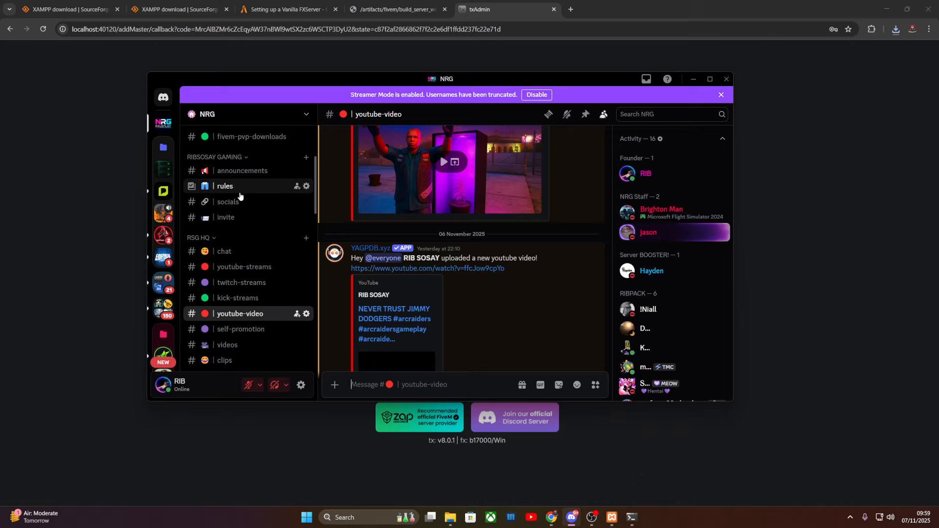
pyautogui.click(243, 253)
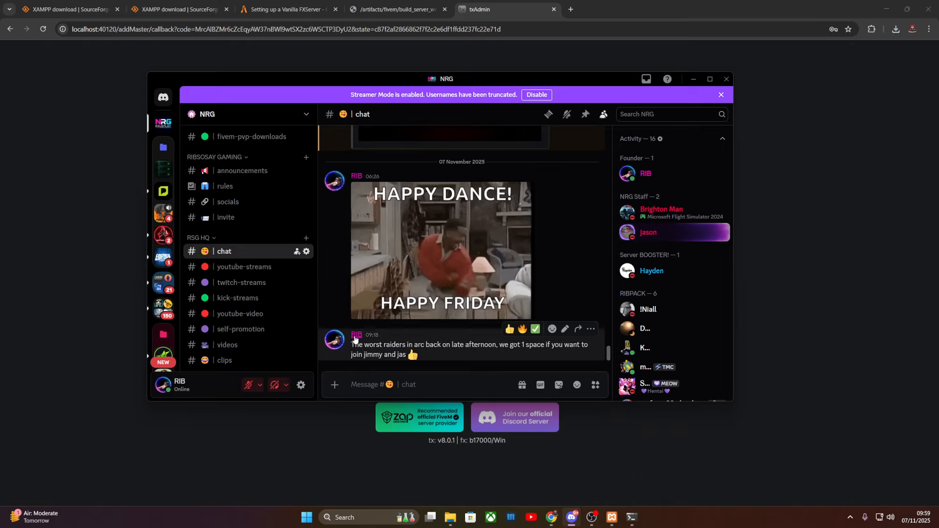
pyautogui.rightClick(356, 335)
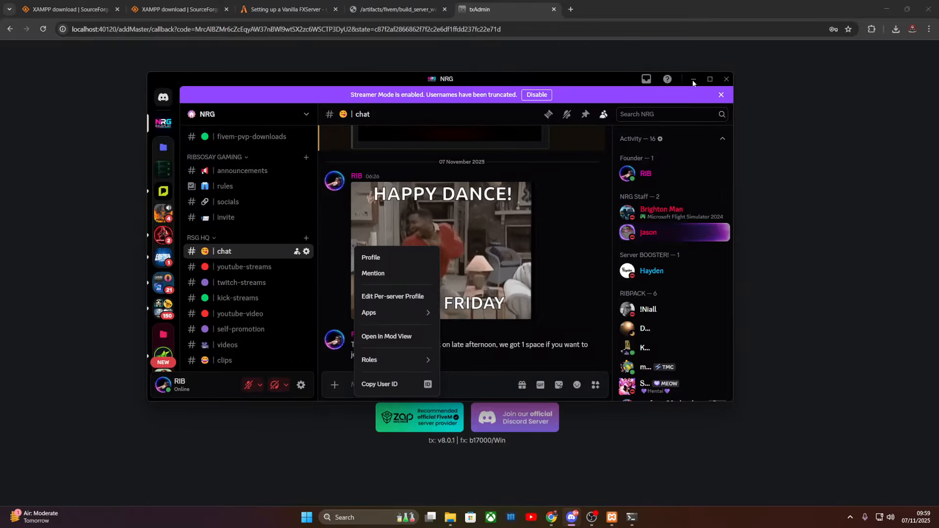
pyautogui.click(693, 79)
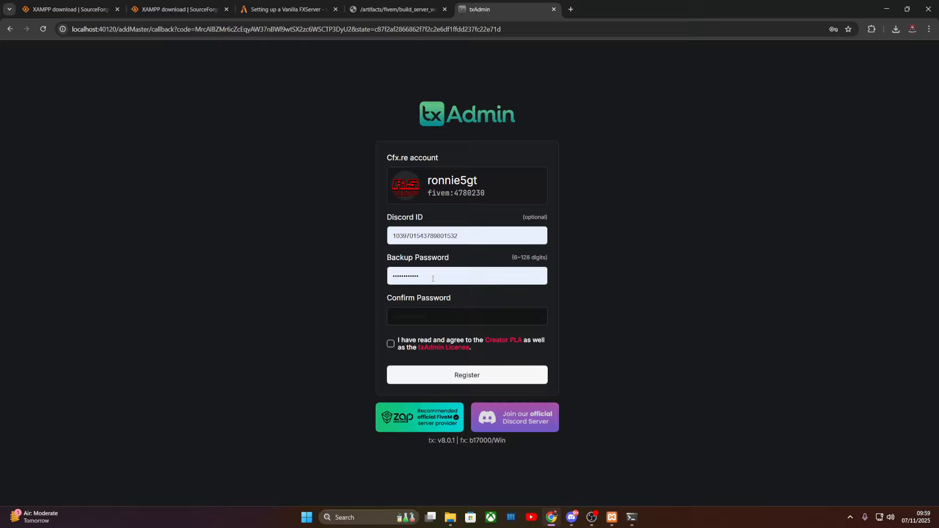
# - Fill in the confirmation of the backup password, accept the Creator PLA and txAdmin License, and register the txAdmin account
pyautogui.click(404, 317)
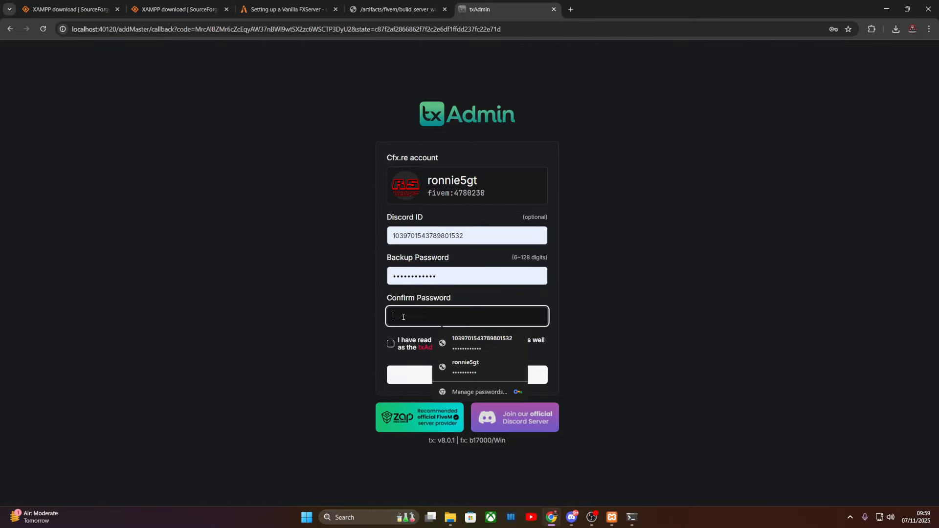
pyautogui.click(474, 354)
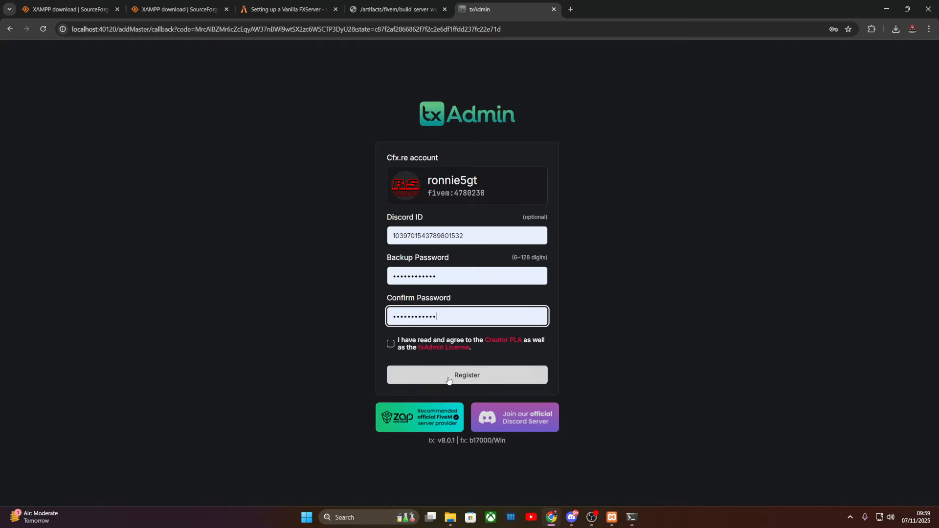
pyautogui.click(405, 358)
pyautogui.click(390, 345)
pyautogui.click(444, 375)
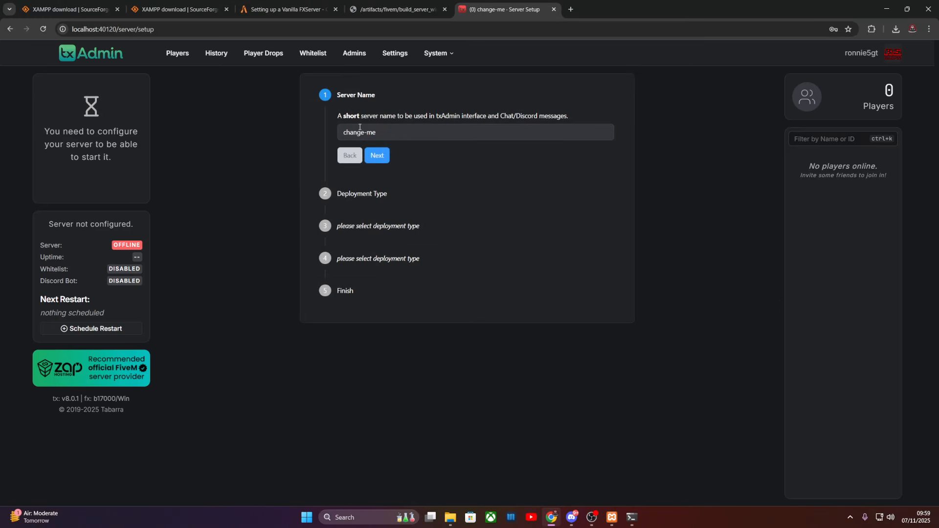
# - Set the server name to "RIB Youtube Series" and continue to the deployment type
pyautogui.tripleClick(409, 133)
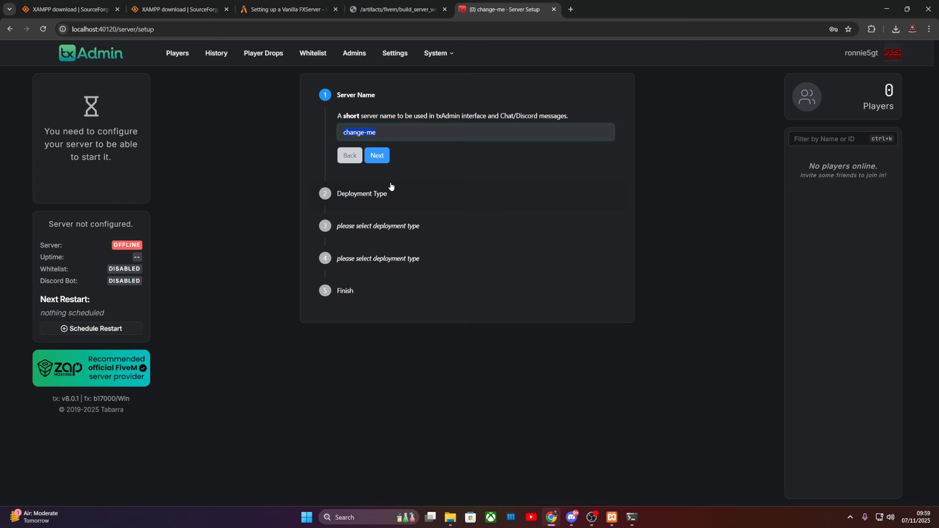
pyautogui.write('RIB Youtube Series')
pyautogui.click(378, 155)
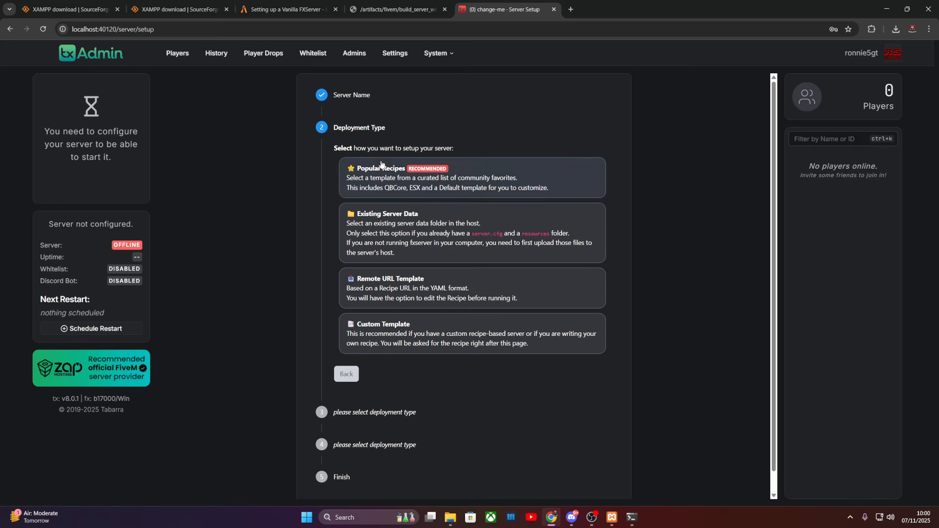
# - Choose Popular Recipes as the deployment type and select the QBCore template
pyautogui.click(437, 191)
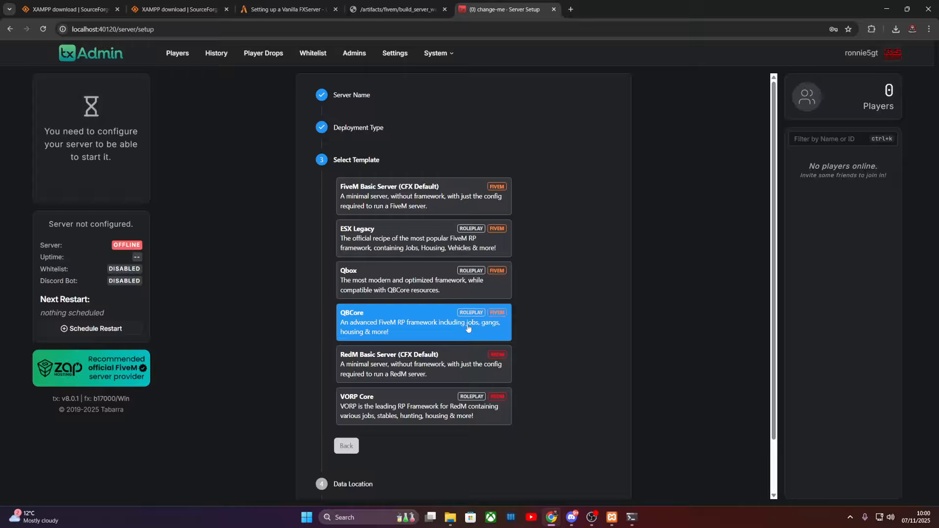
pyautogui.click(371, 325)
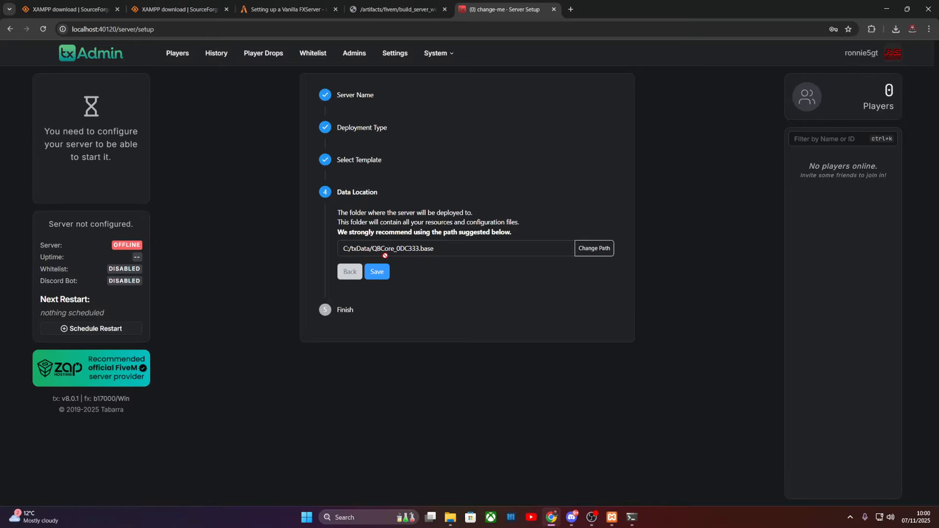
# - Save the suggested data location, go to the Recipe Deployer, and accept the QBCore recipe without edits
pyautogui.click(377, 273)
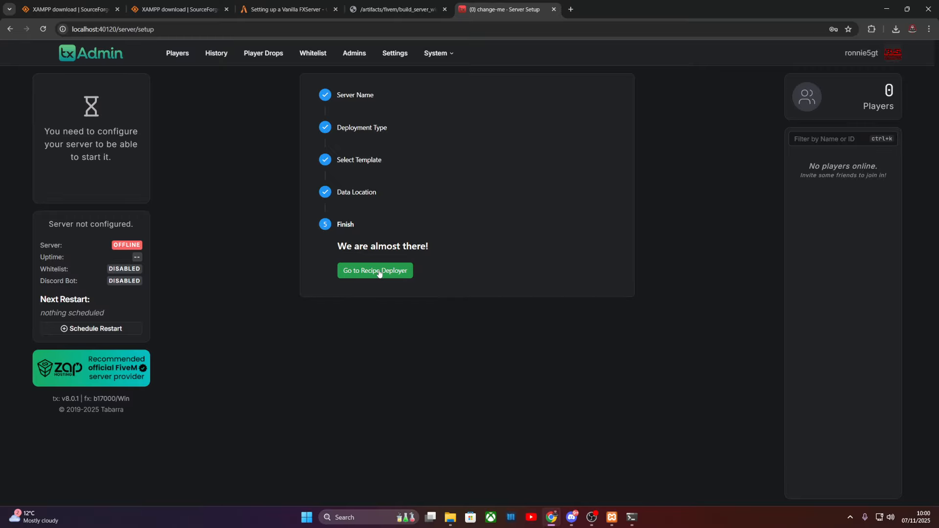
pyautogui.click(384, 272)
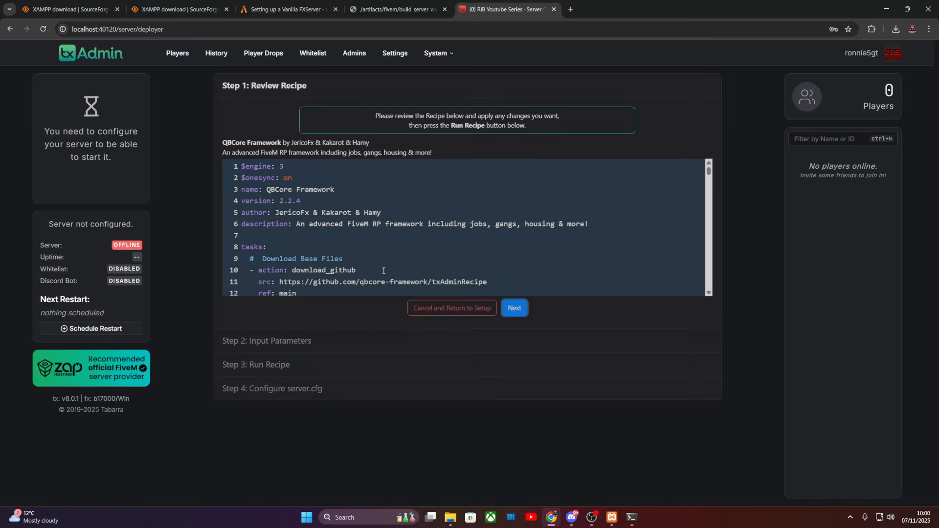
pyautogui.click(515, 307)
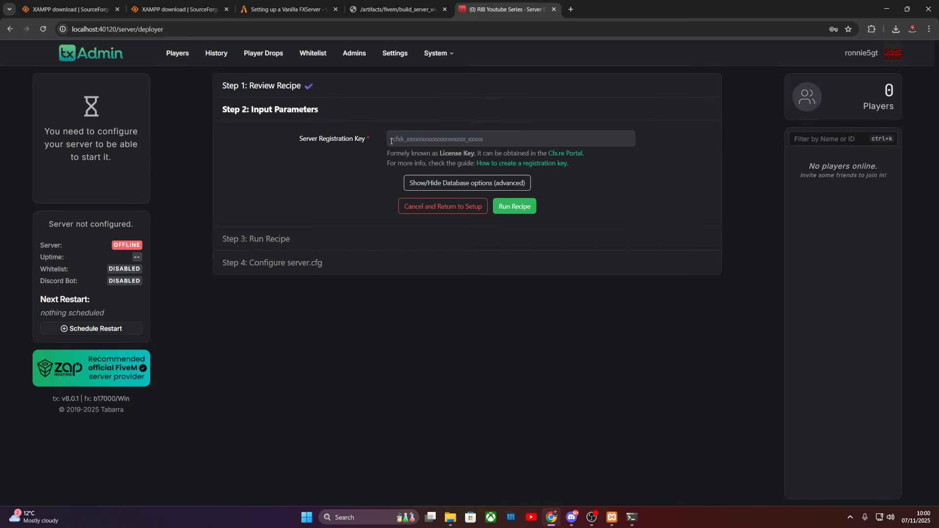
# - Close the Windows server build listing page and bring up the Vanilla FXServer setup guide
pyautogui.click(377, 8)
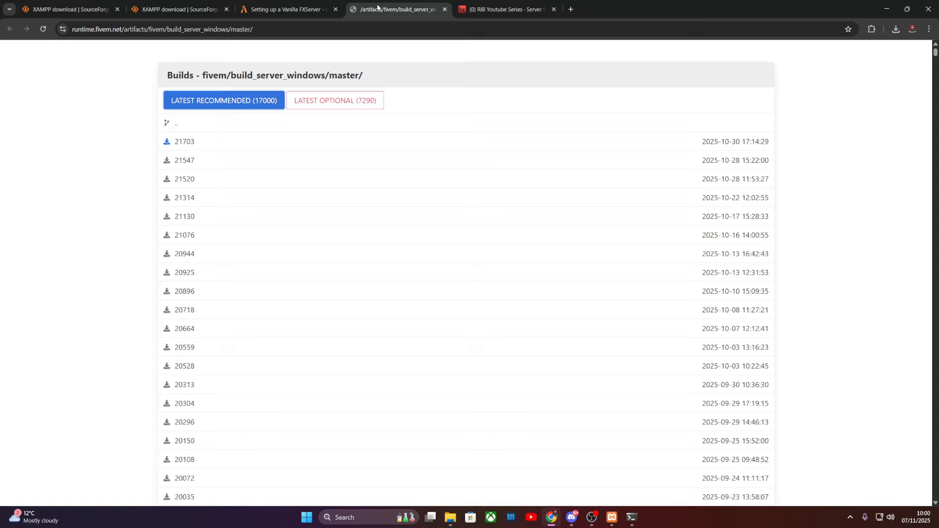
pyautogui.click(444, 10)
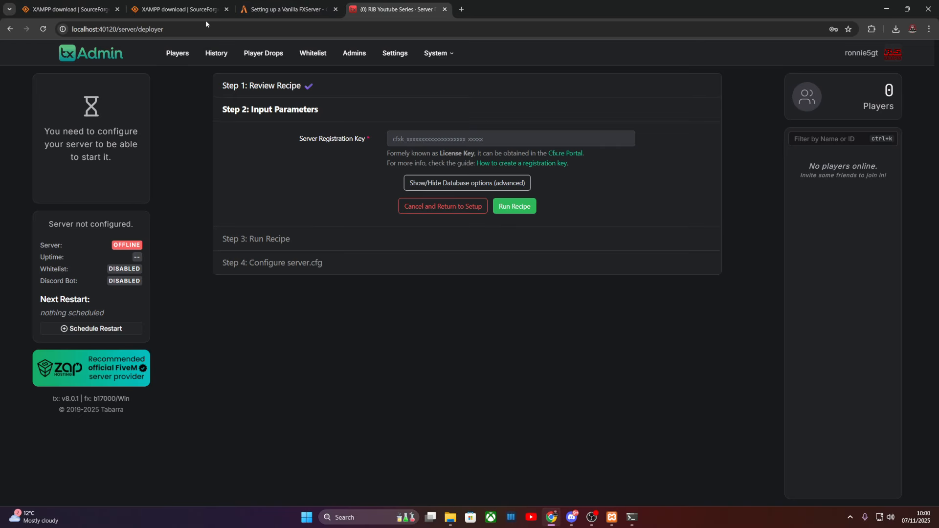
pyautogui.click(289, 11)
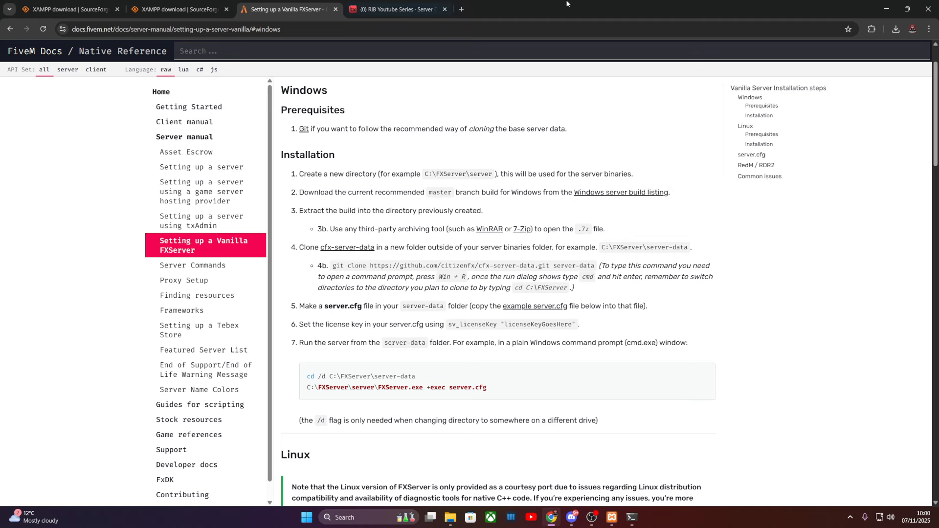
# - Search for "fivem keymaster" in a new browser tab and open the Cfx.re Keymaster page for registering a new server
pyautogui.click(462, 9)
pyautogui.write('fiv')
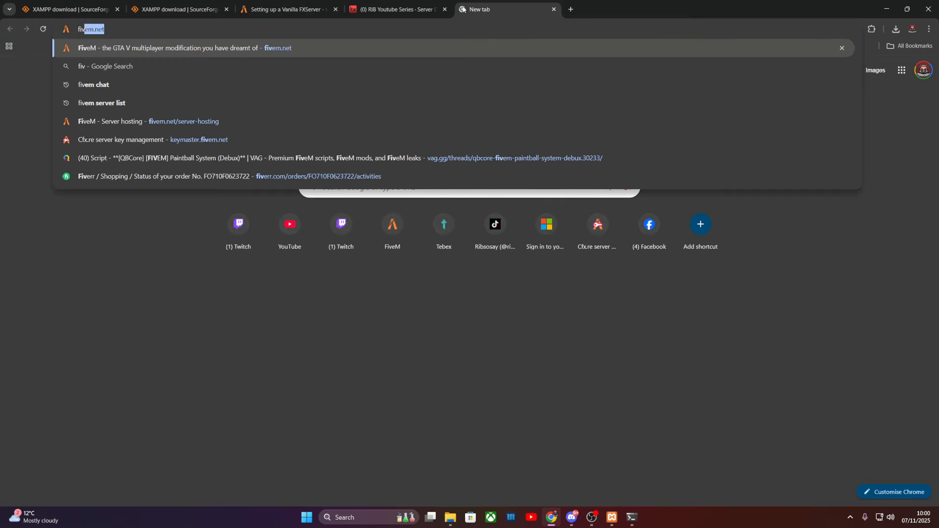
pyautogui.write('em keymaster')
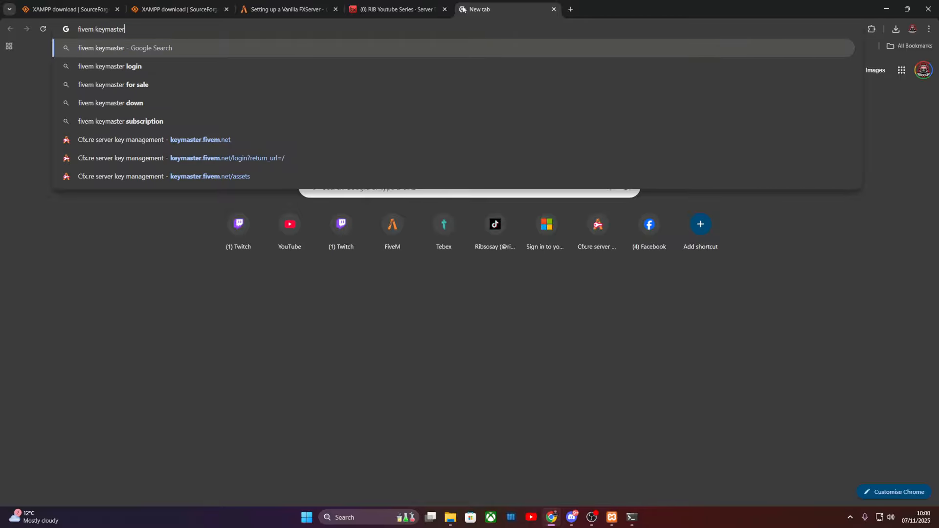
pyautogui.press('Return')
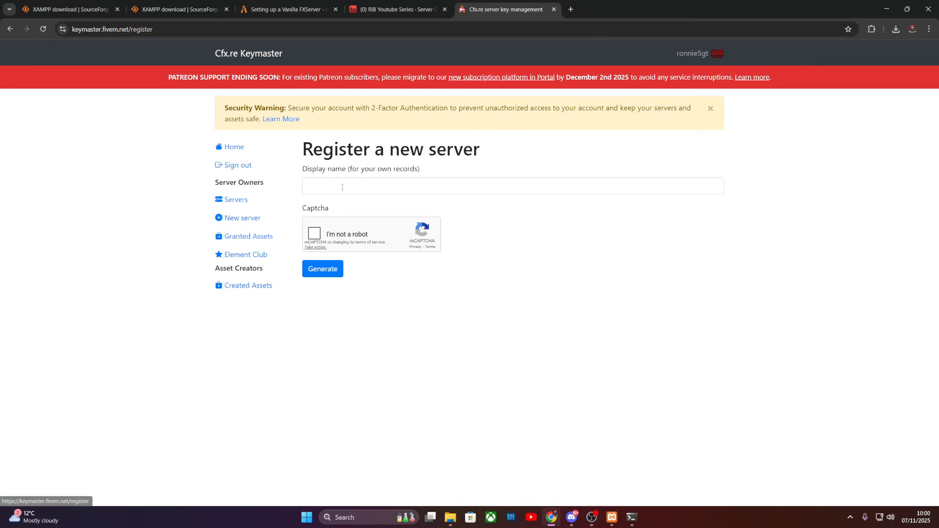
# - Register a new server with the display name "Rib Youtube Series", complete the captcha, and generate its key
pyautogui.click(342, 185)
pyautogui.write('Rib Youtube Series')
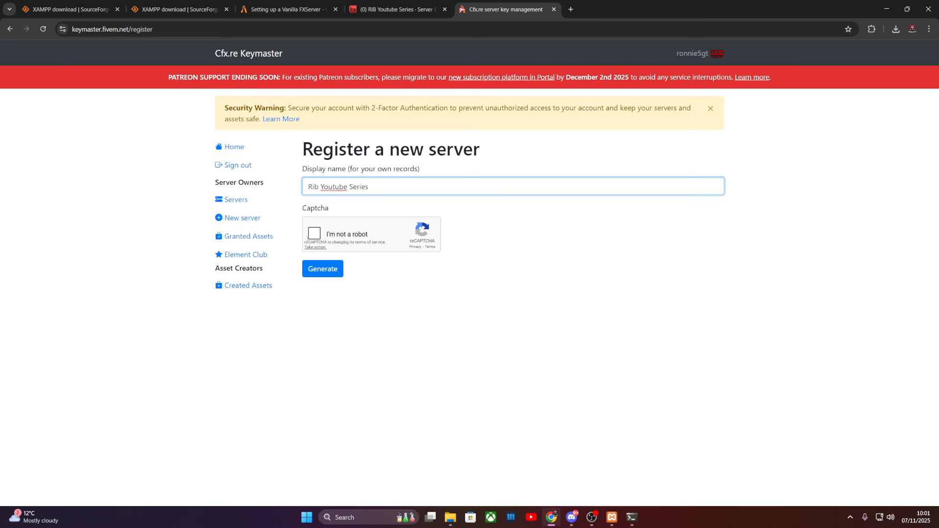
pyautogui.click(316, 236)
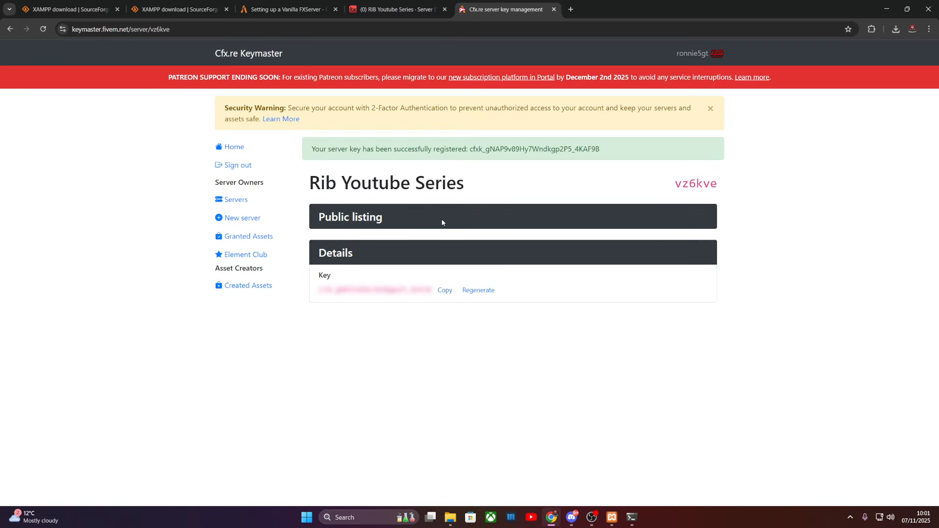
# - Enter the server registration key copied from Keymaster in the txAdmin deployer and run the QBCore recipe
pyautogui.click(365, 8)
pyautogui.click(429, 141)
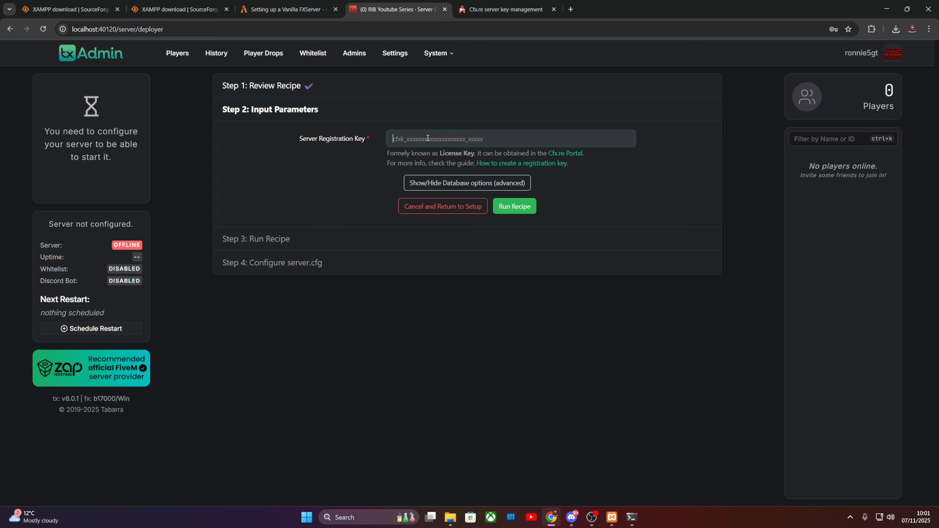
pyautogui.rightClick(429, 141)
pyautogui.click(463, 246)
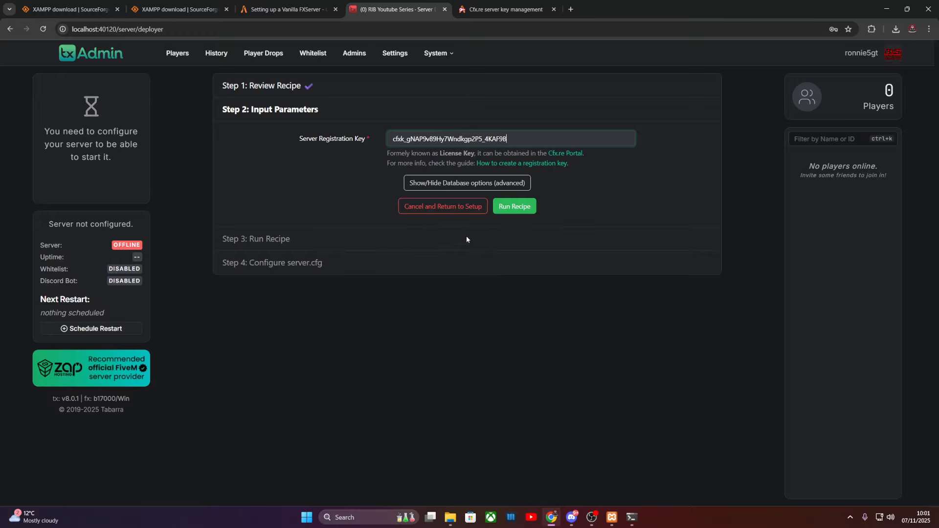
pyautogui.click(512, 205)
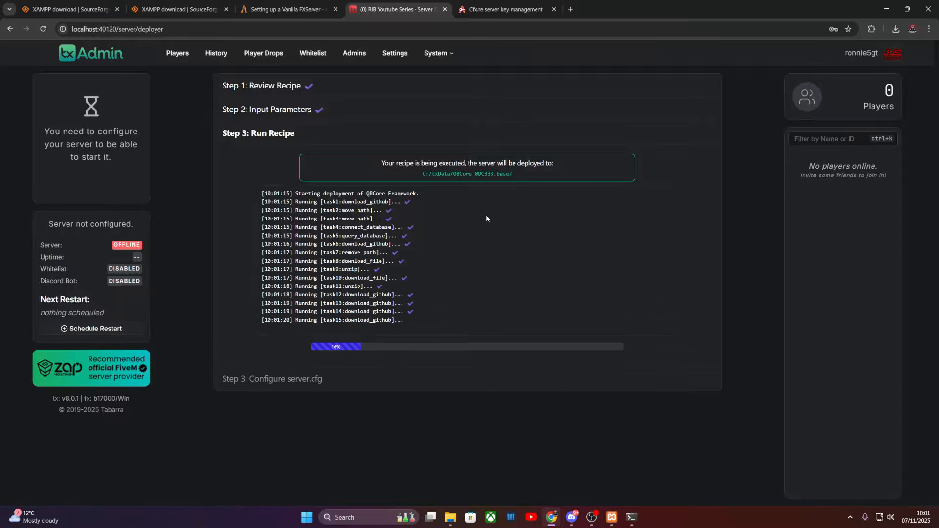
# - Examine the txData and FiveM folders on the C: drive, including the server files in FiveM, then close the file windows
pyautogui.click(451, 517)
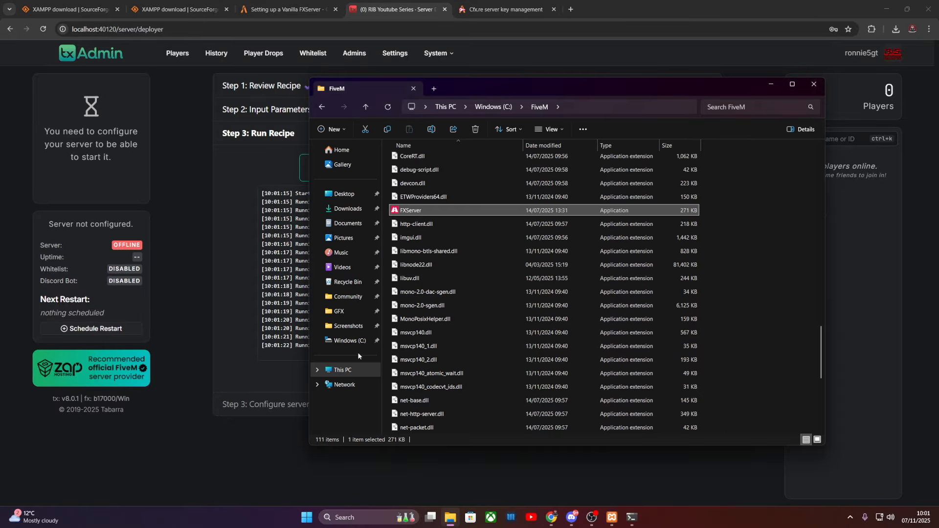
pyautogui.click(340, 371)
pyautogui.doubleClick(449, 163)
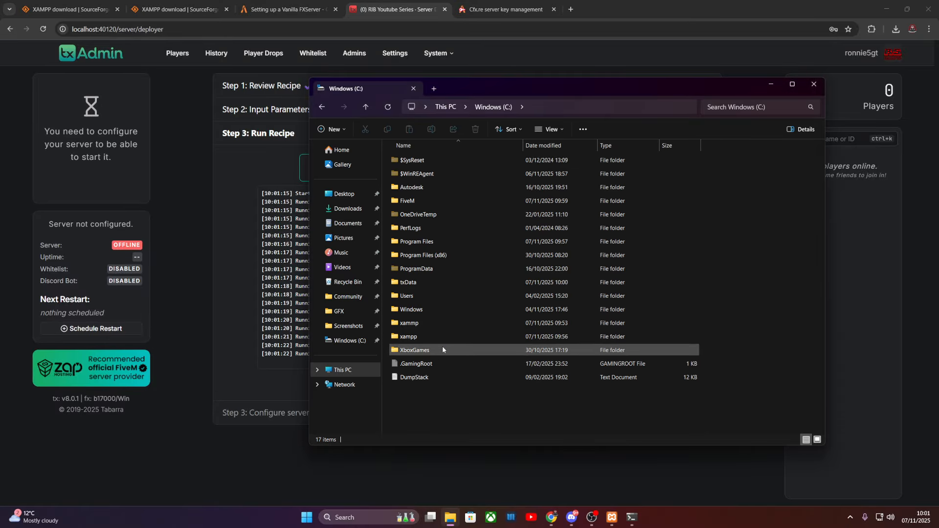
pyautogui.click(412, 284)
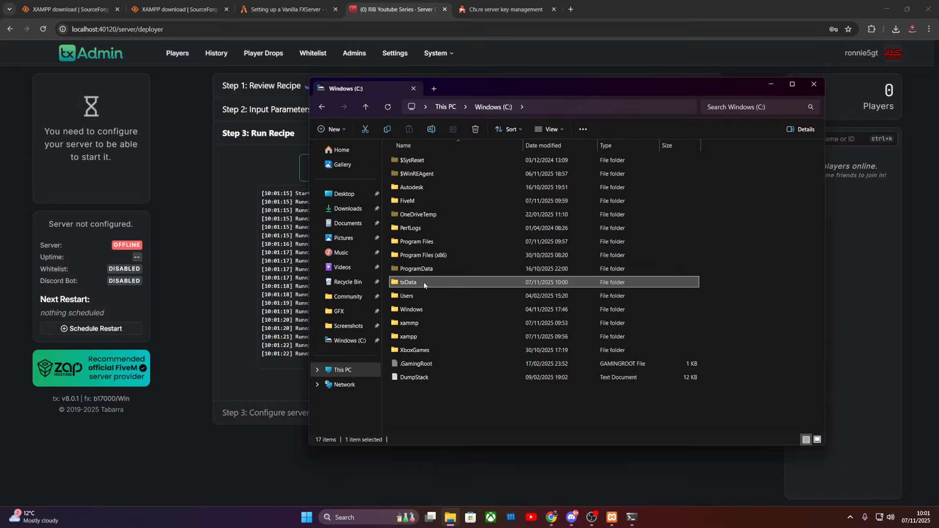
pyautogui.click(418, 202)
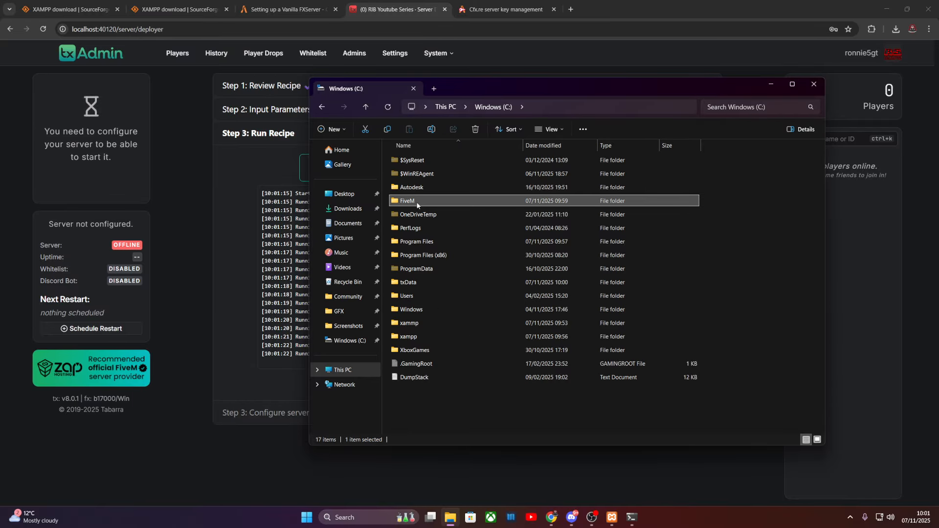
pyautogui.doubleClick(418, 205)
pyautogui.scroll(-6, 490, 354)
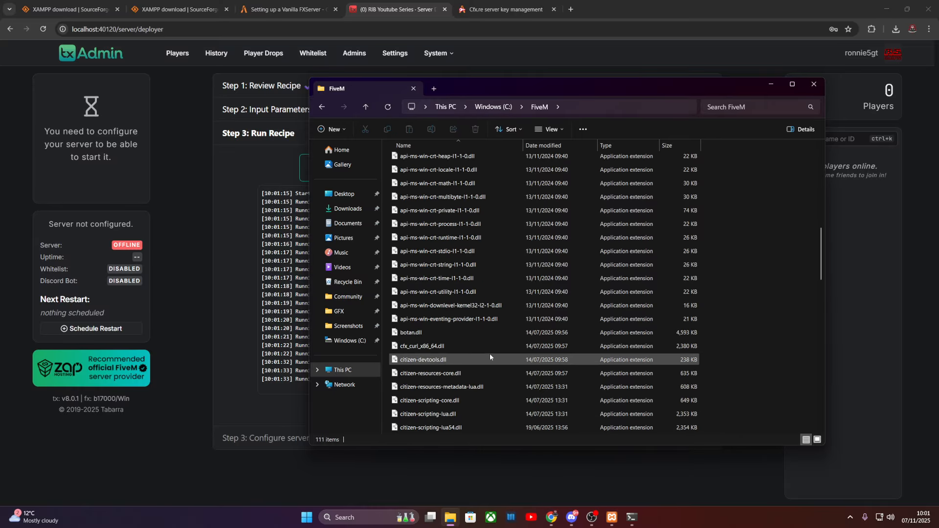
pyautogui.scroll(-1, 487, 351)
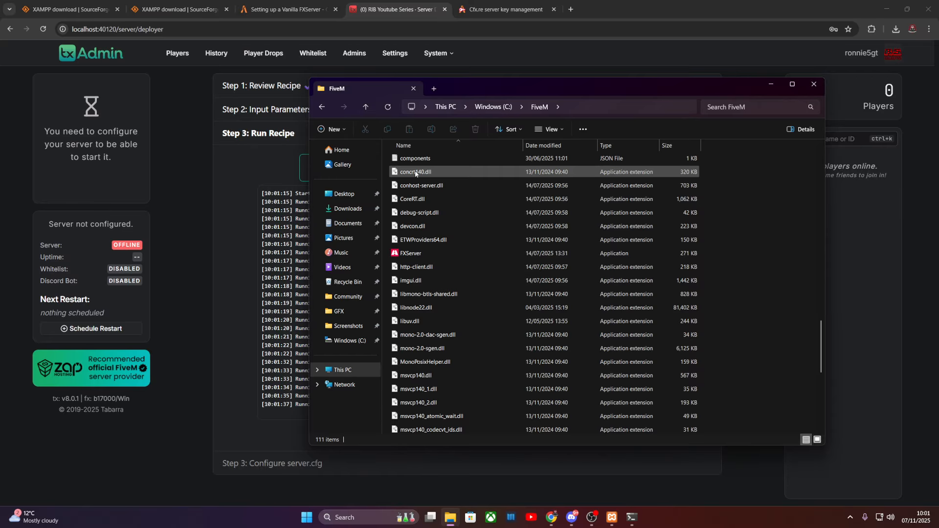
pyautogui.click(321, 108)
pyautogui.click(420, 282)
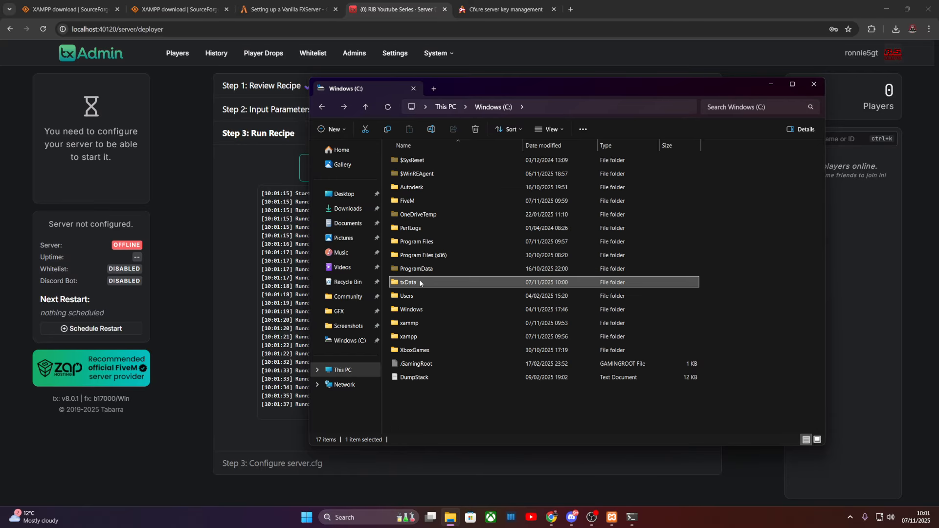
pyautogui.click(813, 84)
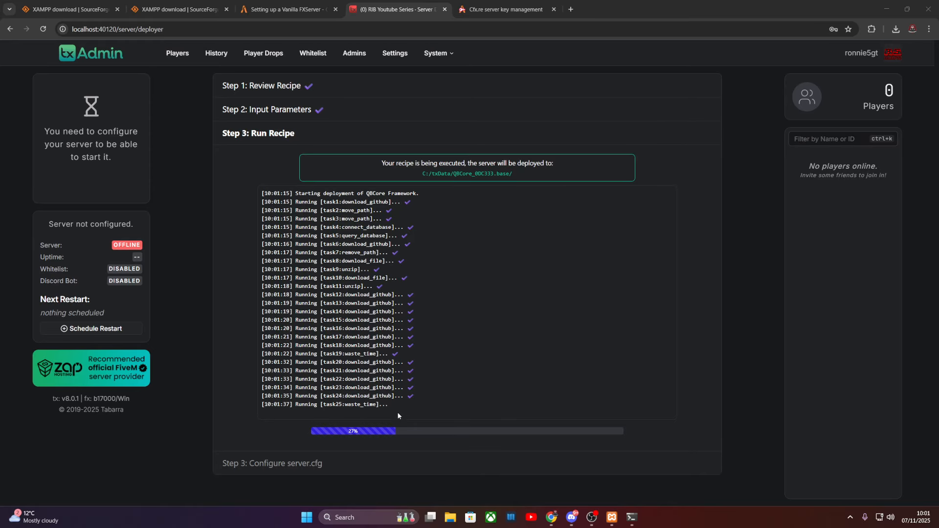
pyautogui.click(450, 517)
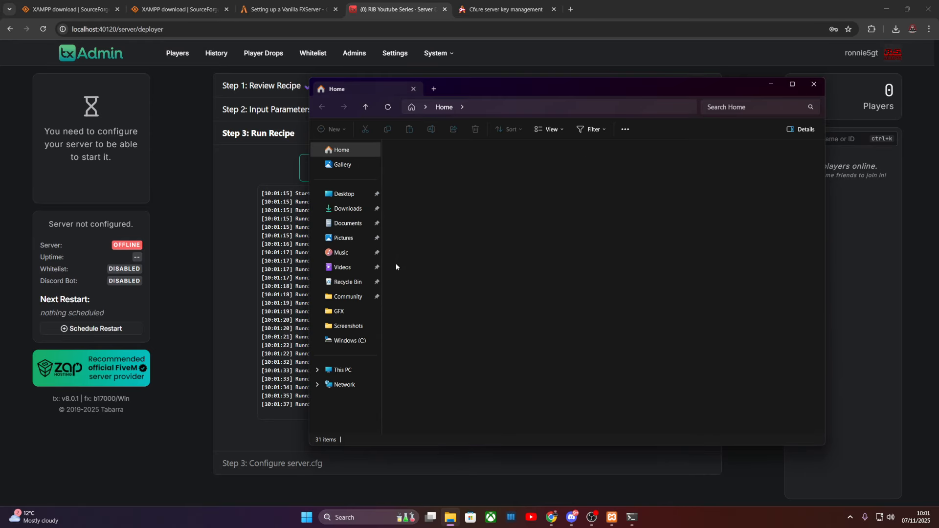
pyautogui.click(814, 84)
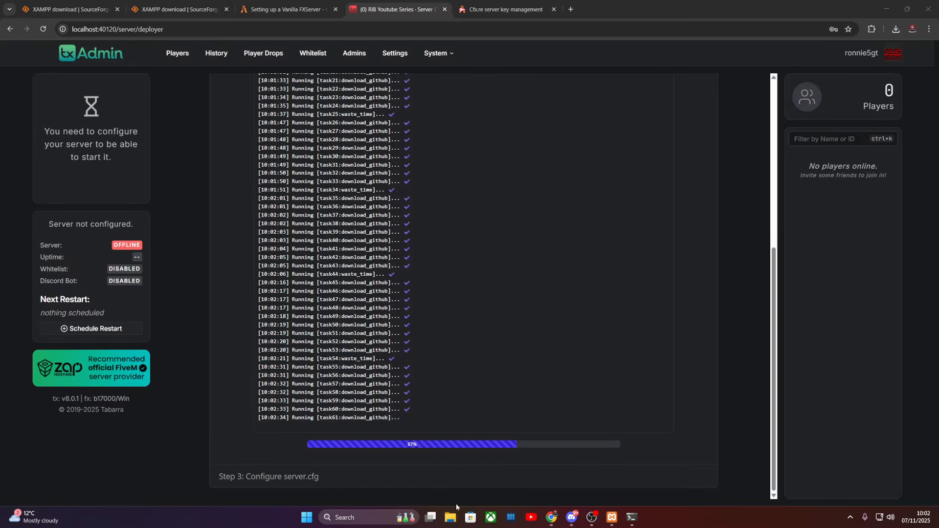
# - Launch the FiveM application from the FiveM folder on the Desktop and close the file window
pyautogui.click(450, 517)
pyautogui.click(343, 370)
pyautogui.doubleClick(431, 164)
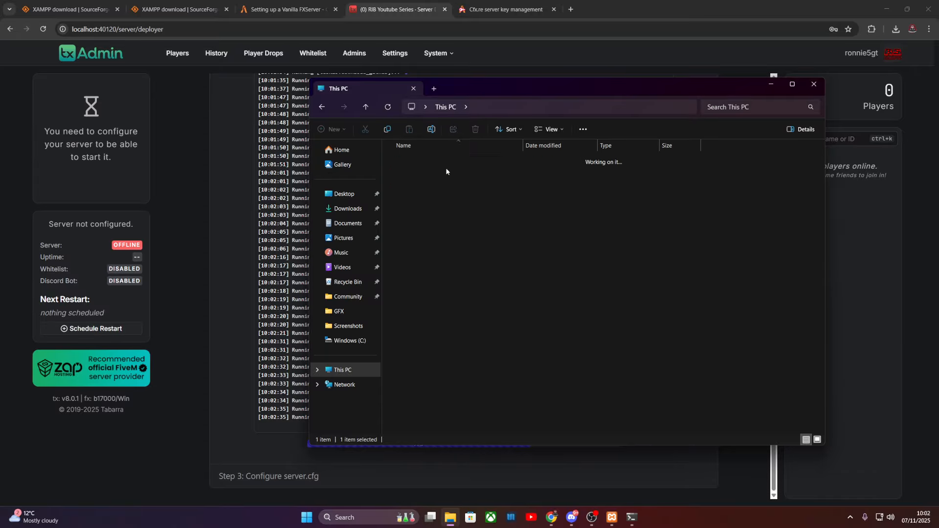
pyautogui.click(344, 194)
pyautogui.doubleClick(626, 163)
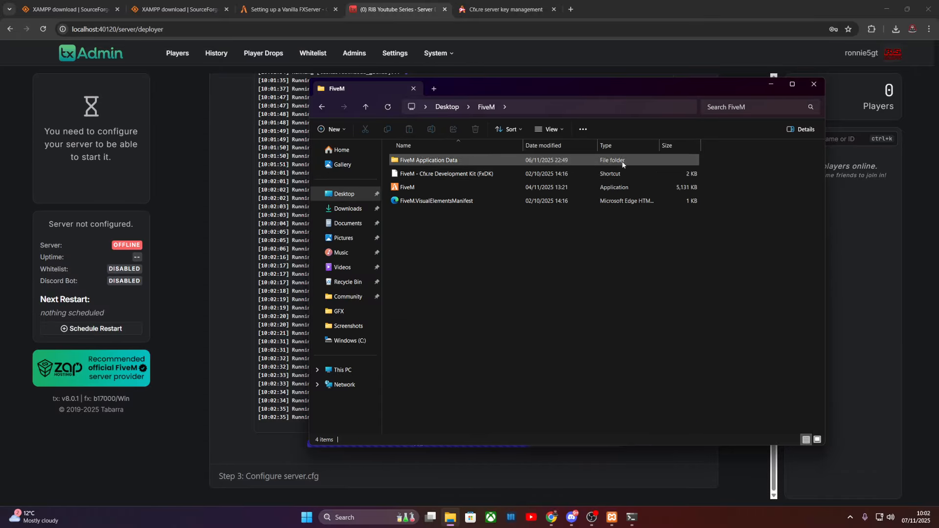
pyautogui.doubleClick(419, 188)
pyautogui.click(814, 84)
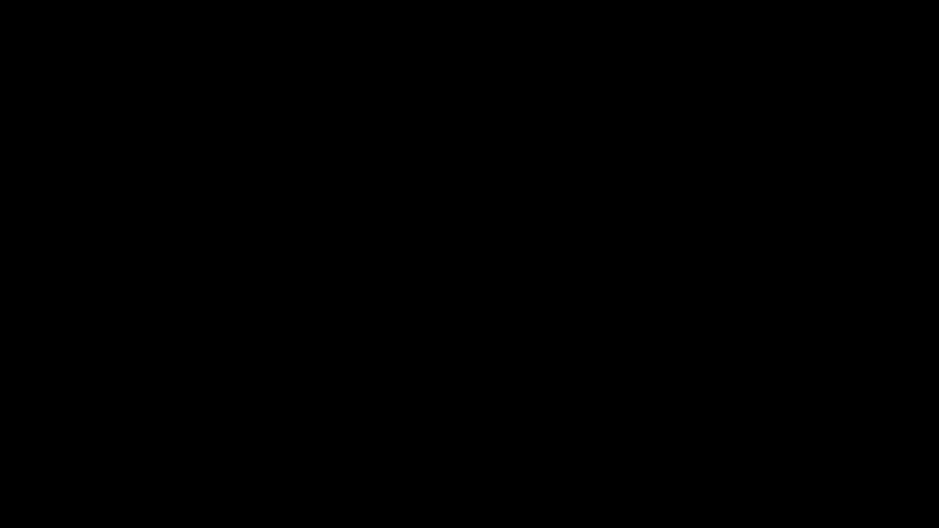
# - Bring the browser window with the recipe deployment back into view and maximize it
pyautogui.press('super')
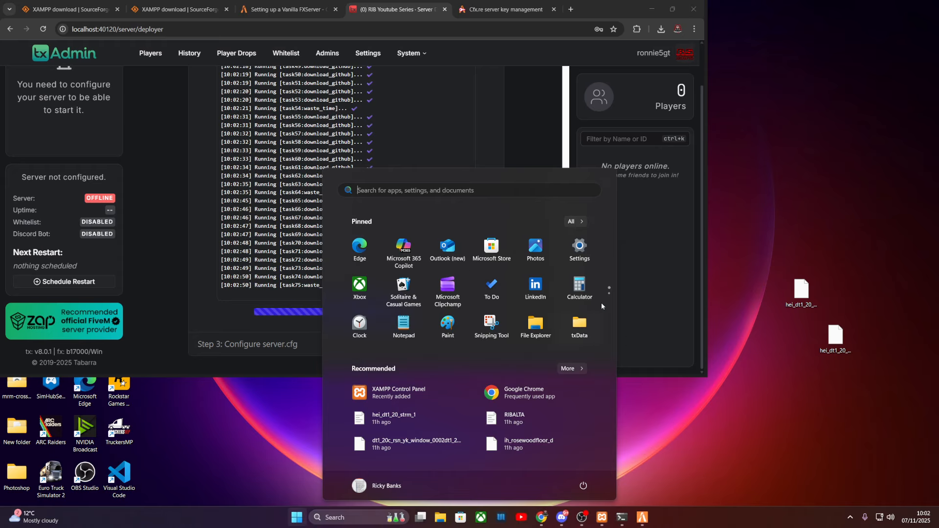
pyautogui.click(409, 11)
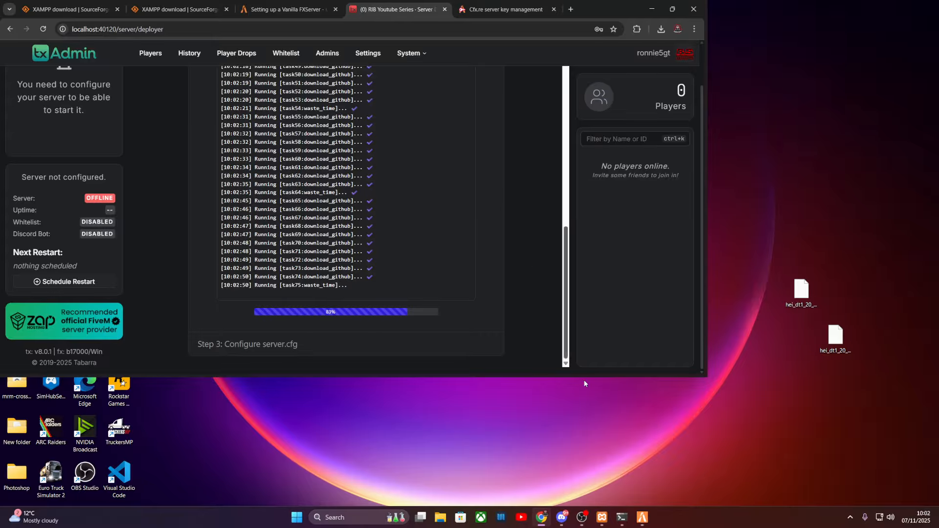
pyautogui.click(583, 520)
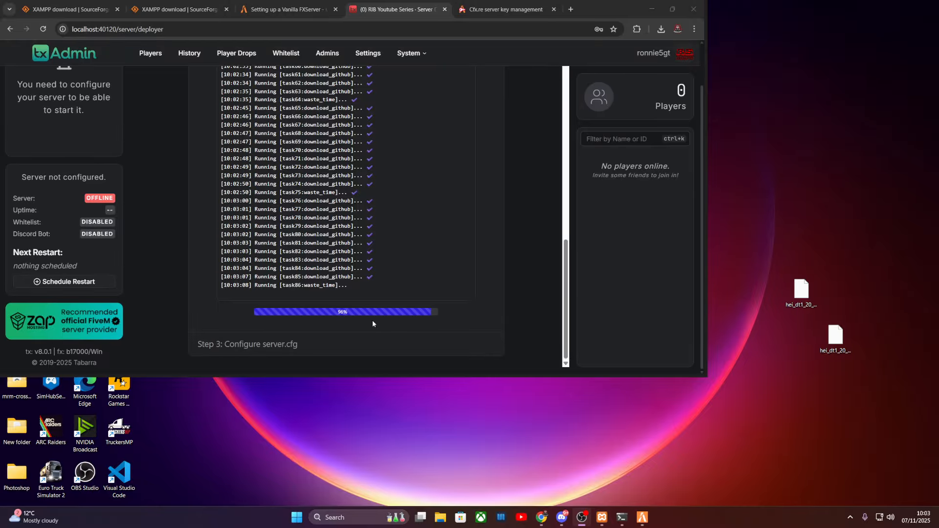
pyautogui.doubleClick(611, 7)
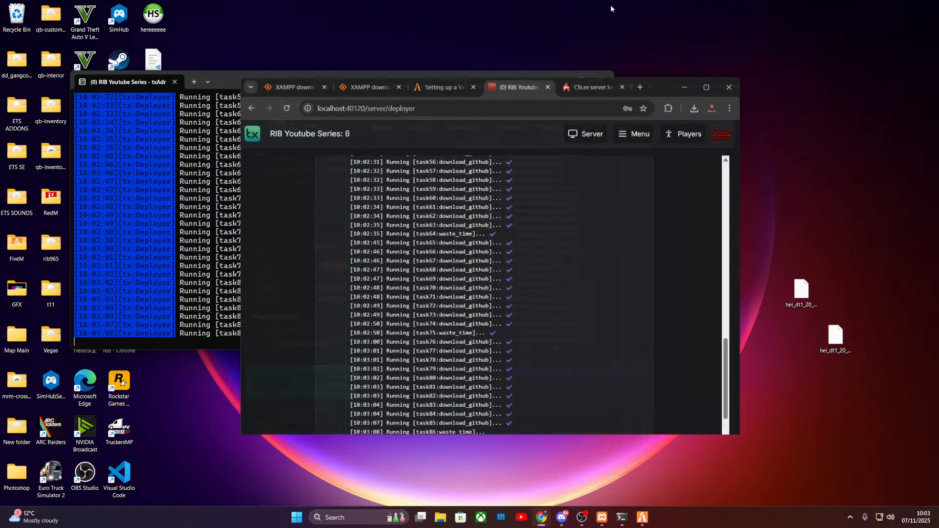
pyautogui.click(713, 98)
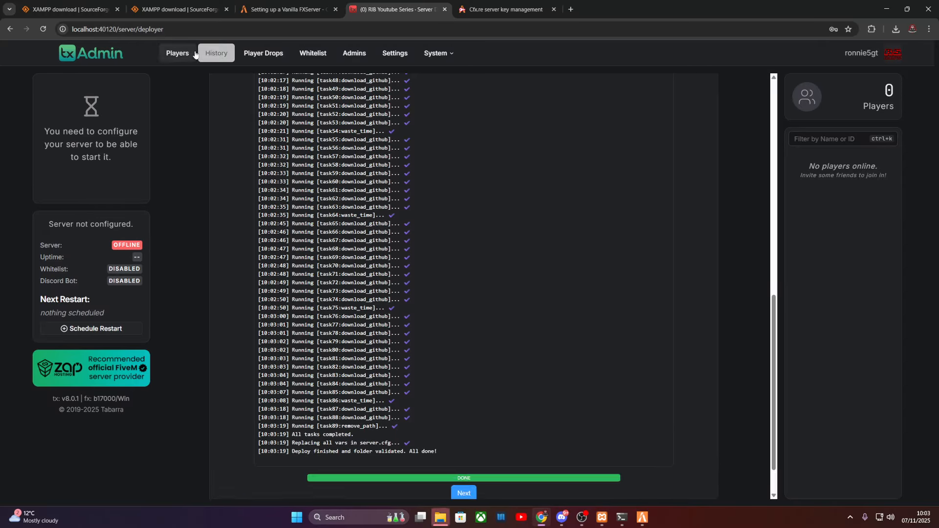
# - Proceed from the finished recipe to the server.cfg configuration, review its contents, and save and run the server without edits
pyautogui.scroll(-1, 753, 448)
pyautogui.click(463, 443)
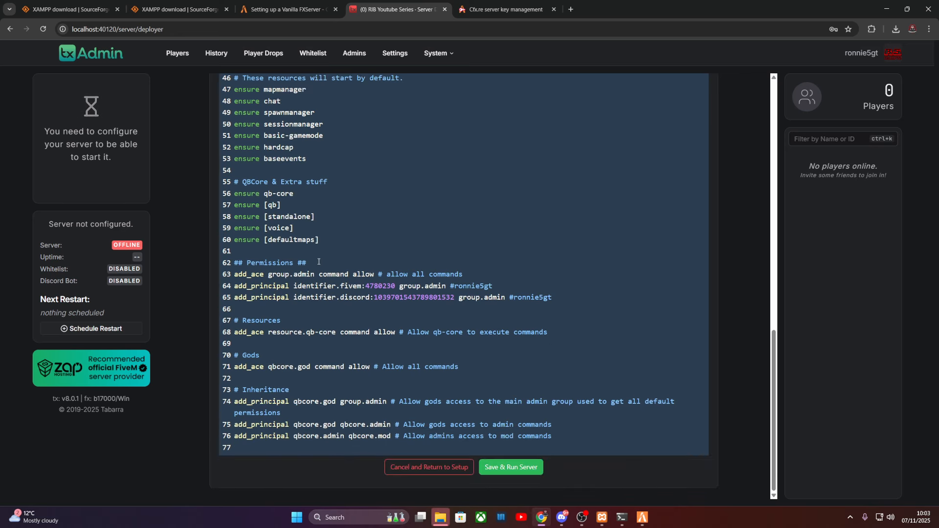
pyautogui.scroll(1, 319, 262)
pyautogui.scroll(-1, 392, 360)
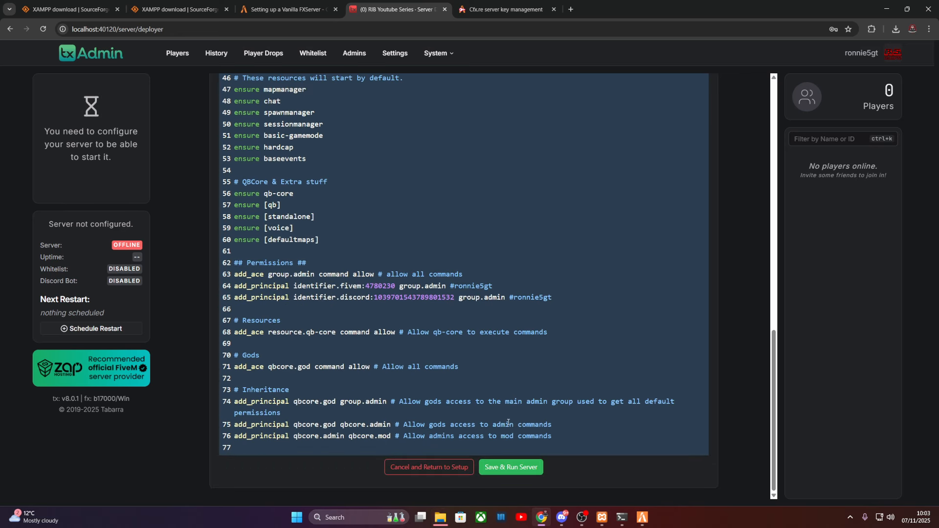
pyautogui.click(521, 469)
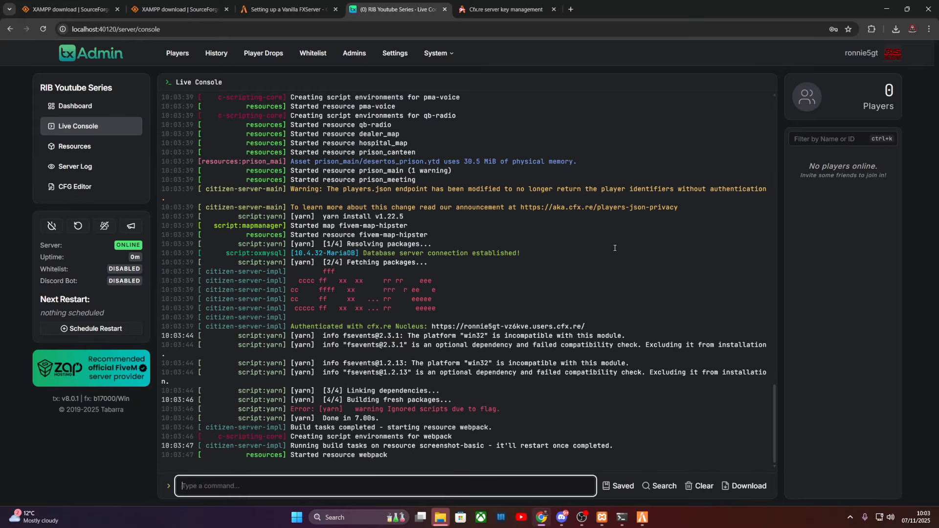
# - Minimize the browser, close the QBCore deployment folder, and move the server console window nearer the desktop's centre
pyautogui.click(882, 4)
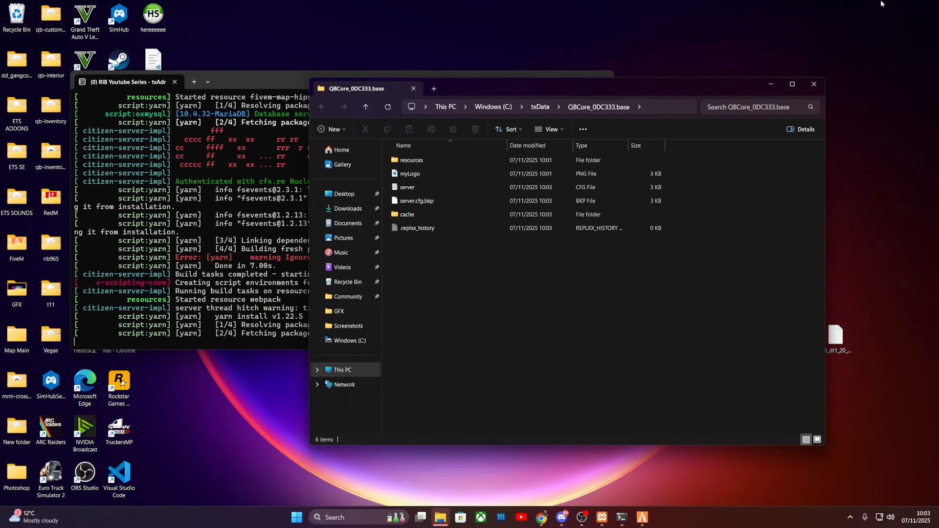
pyautogui.click(815, 84)
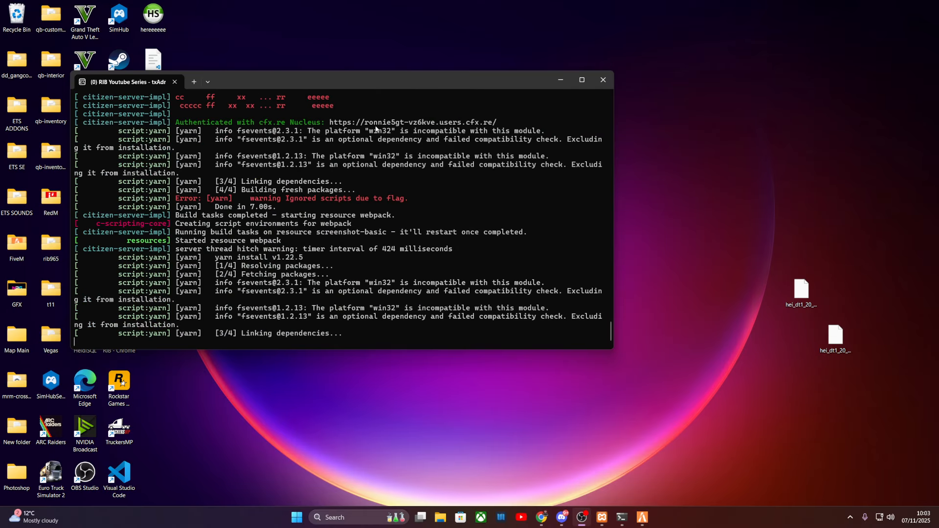
pyautogui.moveTo(409, 88); pyautogui.dragTo(540, 96)
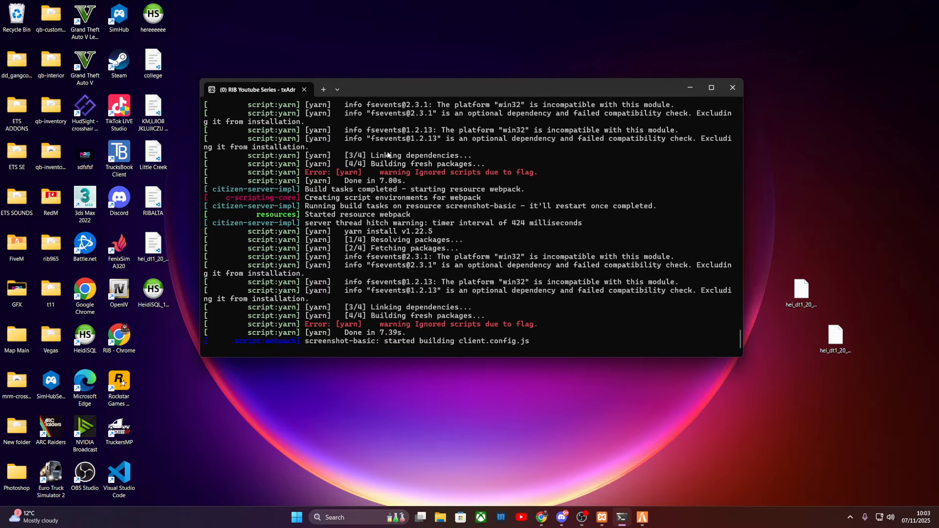
# - Switch to the FiveM client and connect to the RIBIT server on LAN
pyautogui.click(641, 519)
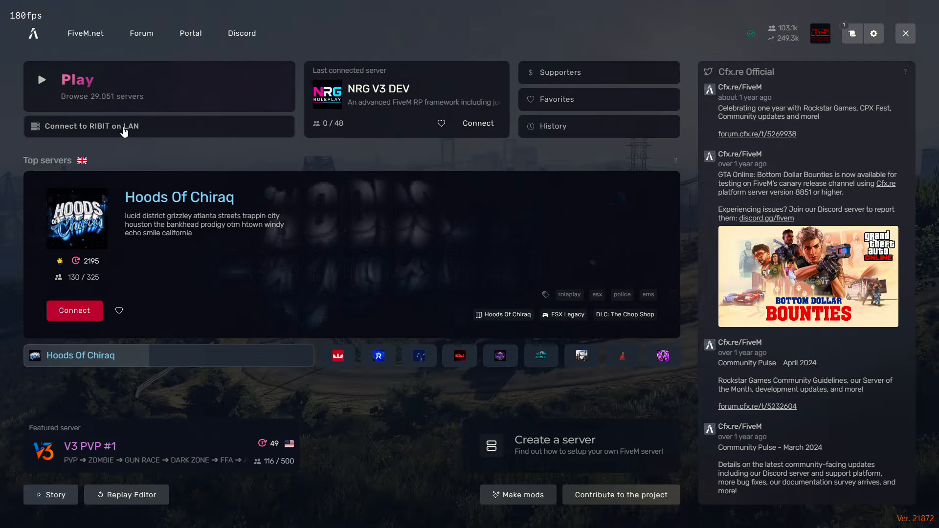
pyautogui.click(109, 129)
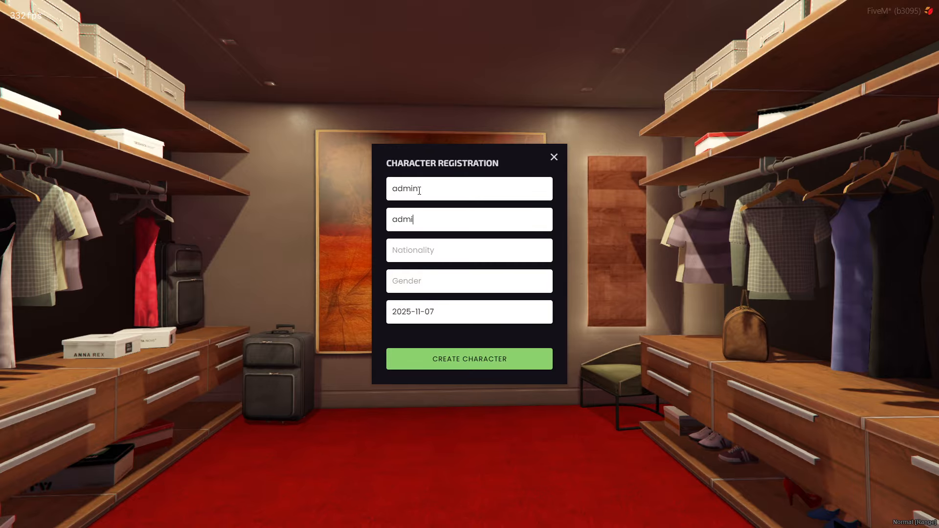
# - Set the new character's nationality to Albania and gender to Male in the character registration form
pyautogui.click(441, 251)
pyautogui.click(430, 302)
pyautogui.click(424, 280)
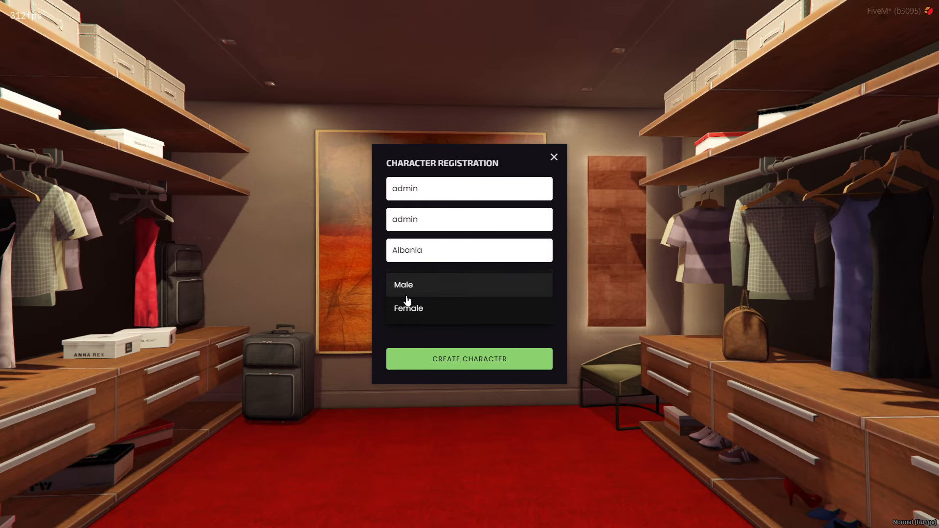
pyautogui.click(421, 289)
# - Choose the character's date of birth in the calendar, confirm it, and create the character
pyautogui.click(426, 312)
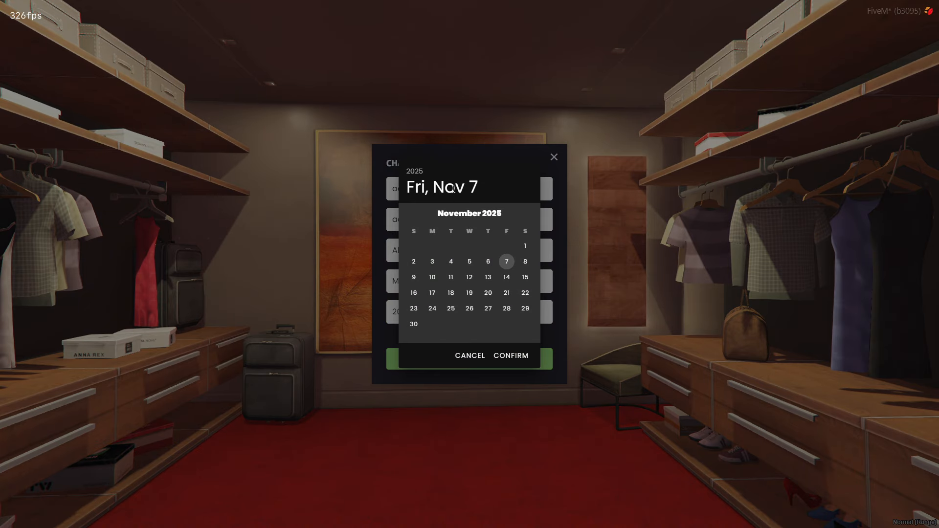
pyautogui.click(476, 216)
pyautogui.click(475, 216)
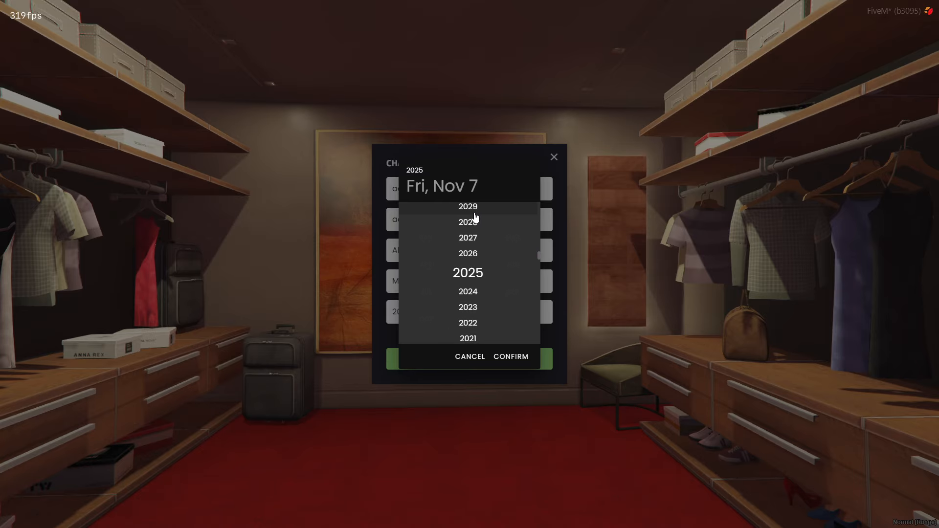
pyautogui.scroll(-12, 455, 293)
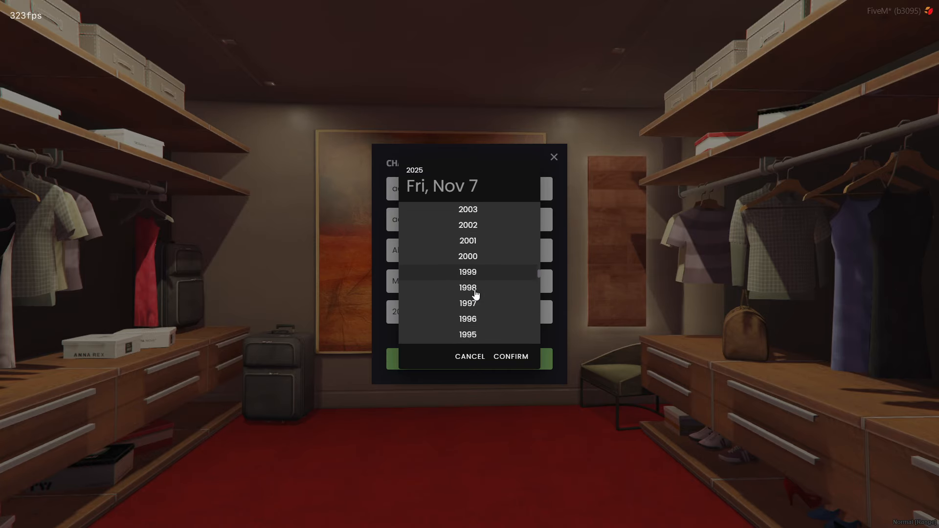
pyautogui.click(468, 300)
pyautogui.click(429, 243)
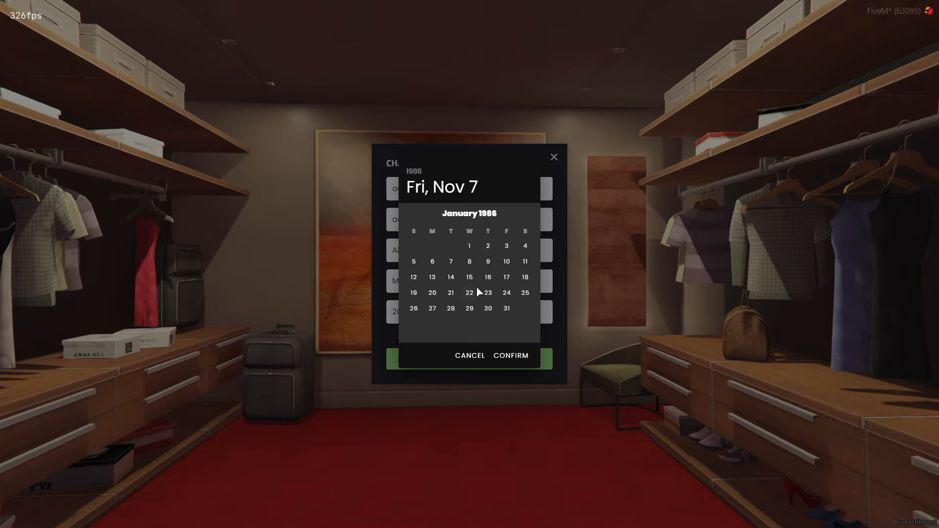
pyautogui.click(488, 293)
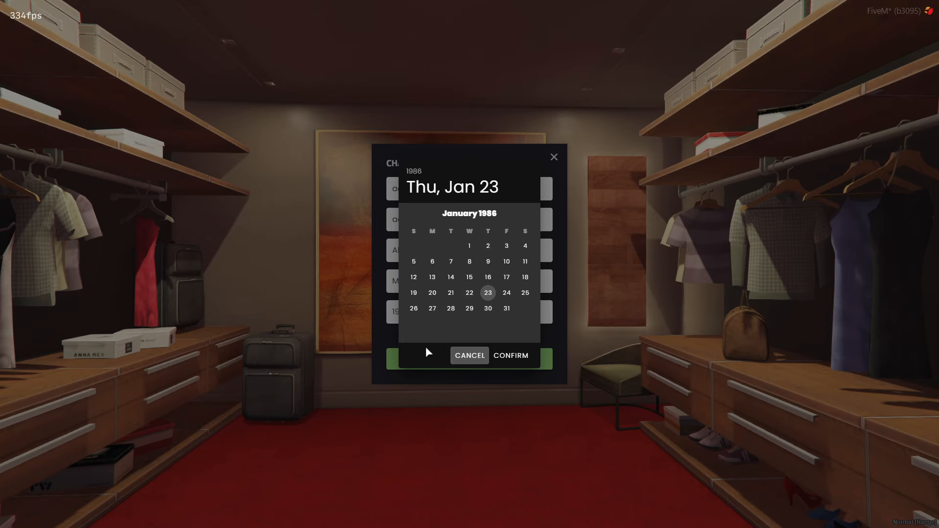
pyautogui.click(521, 357)
pyautogui.click(488, 362)
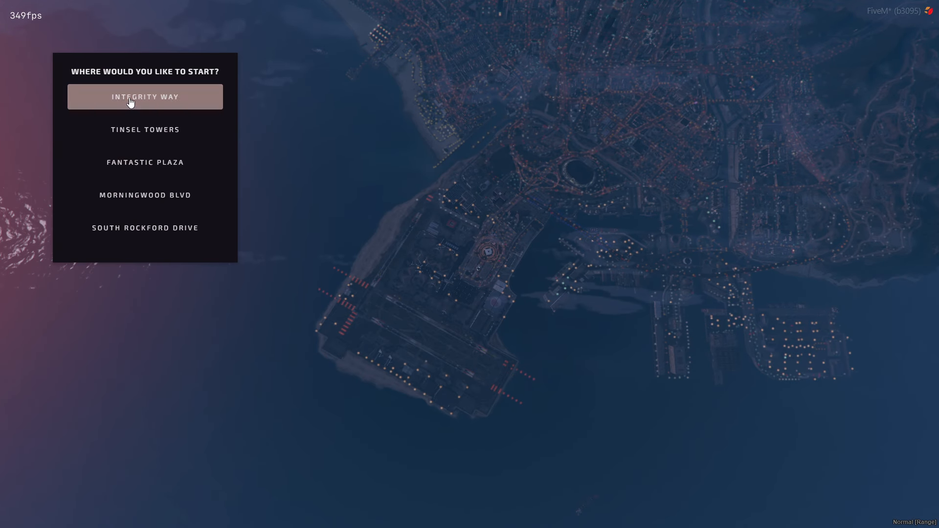
# - Choose Integrity Way as the starting location and confirm player model 6 (IG_BANKMAN) for the character
pyautogui.click(177, 103)
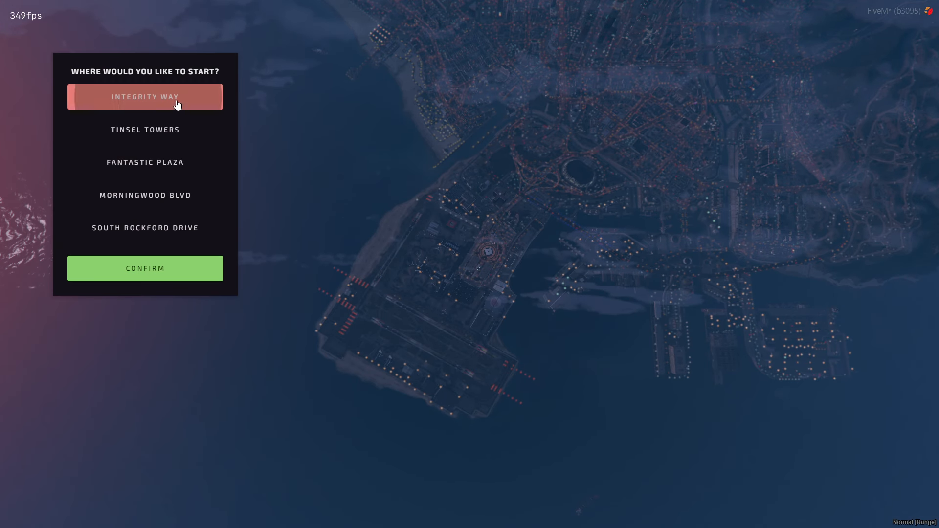
pyautogui.click(191, 277)
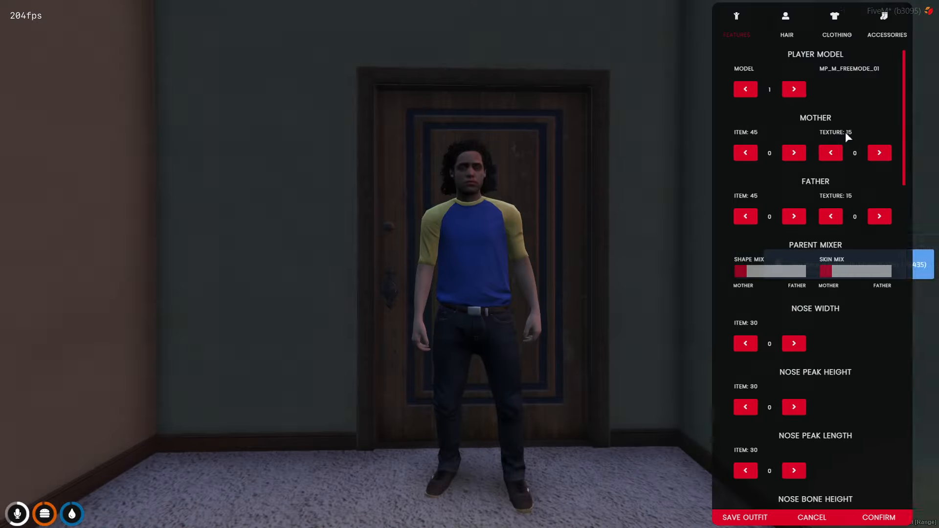
pyautogui.click(794, 89)
pyautogui.click(795, 89)
pyautogui.click(795, 89)
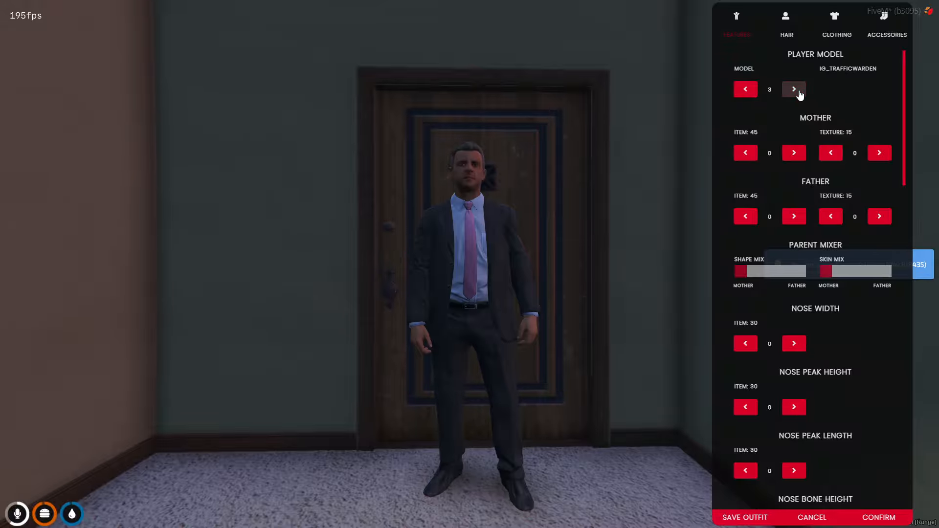
pyautogui.click(794, 89)
pyautogui.click(795, 89)
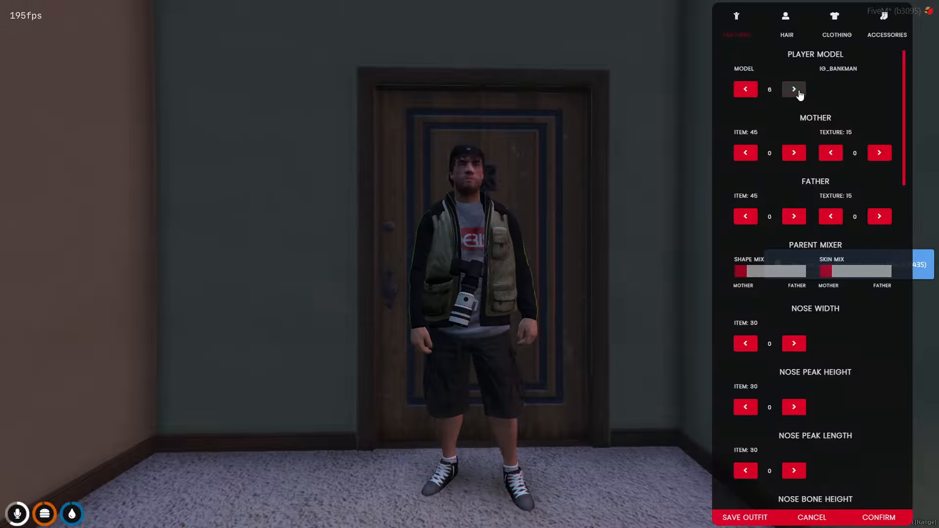
pyautogui.click(880, 518)
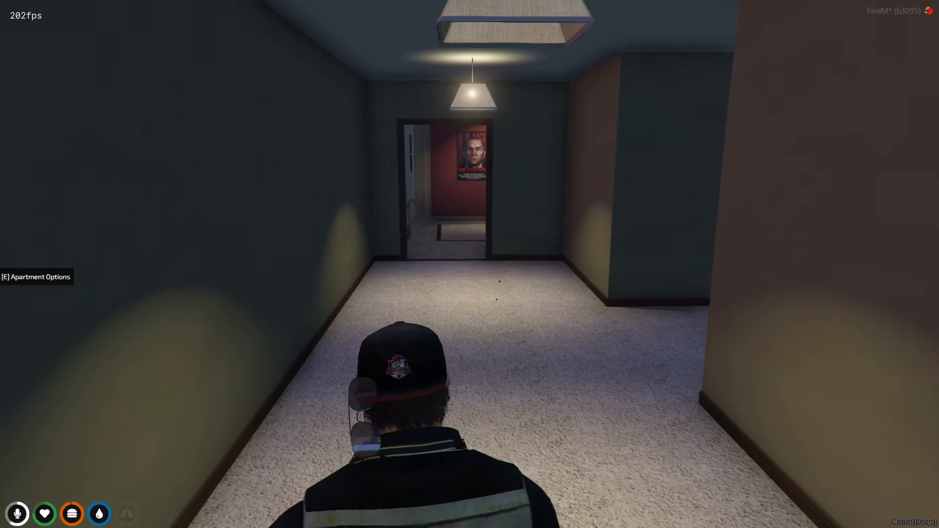
# - Walk forward in the apartment hallway, look over the city map and its location markers, and close it
pyautogui.press('w')
pyautogui.press('p')
pyautogui.click(495, 301)
pyautogui.scroll(-3, 487, 318)
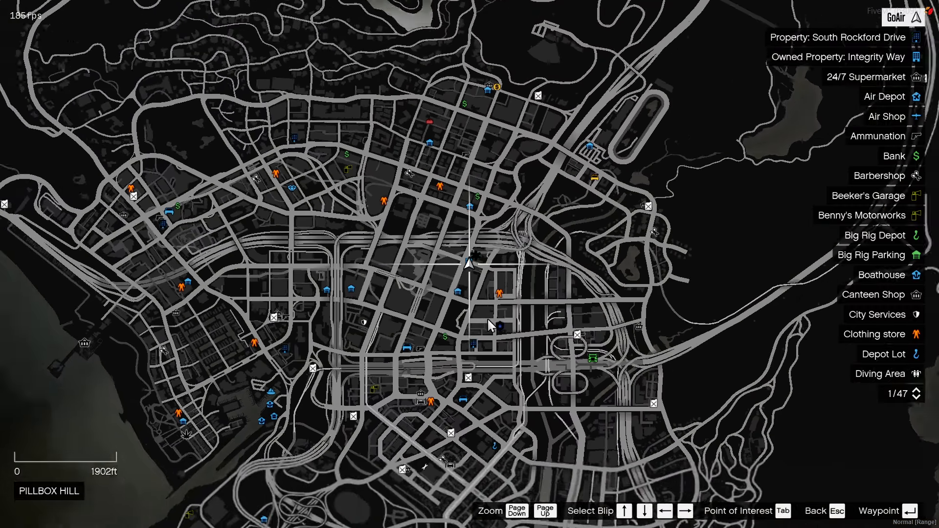
pyautogui.press('p')
# - Open the character's inventory to check the starting items, viewing the character between looks, and close it
pyautogui.press('Tab')
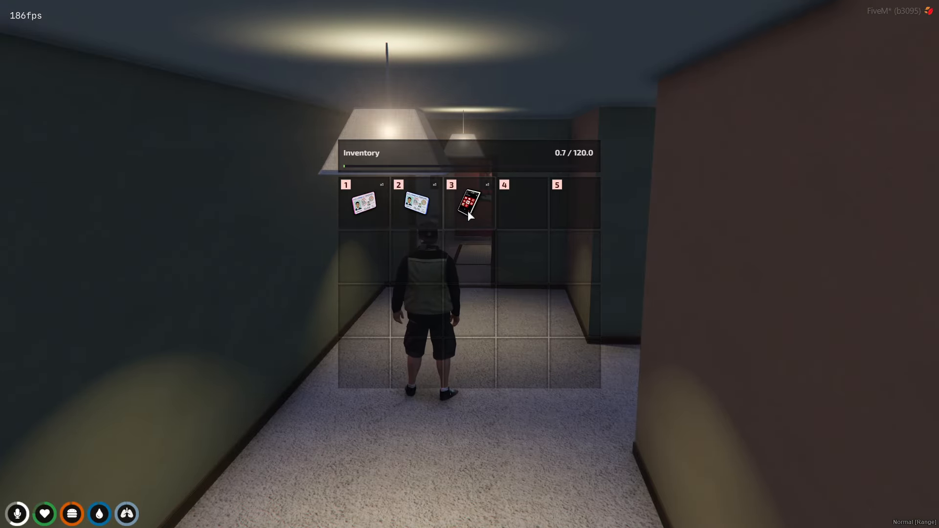
pyautogui.press('Tab')
pyautogui.press('Tab')
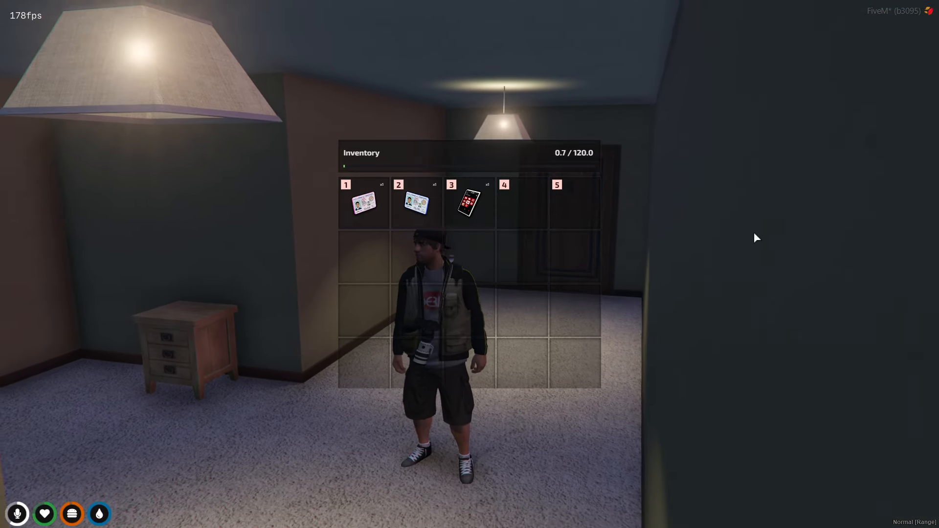
pyautogui.press('Tab')
pyautogui.press('Tab')
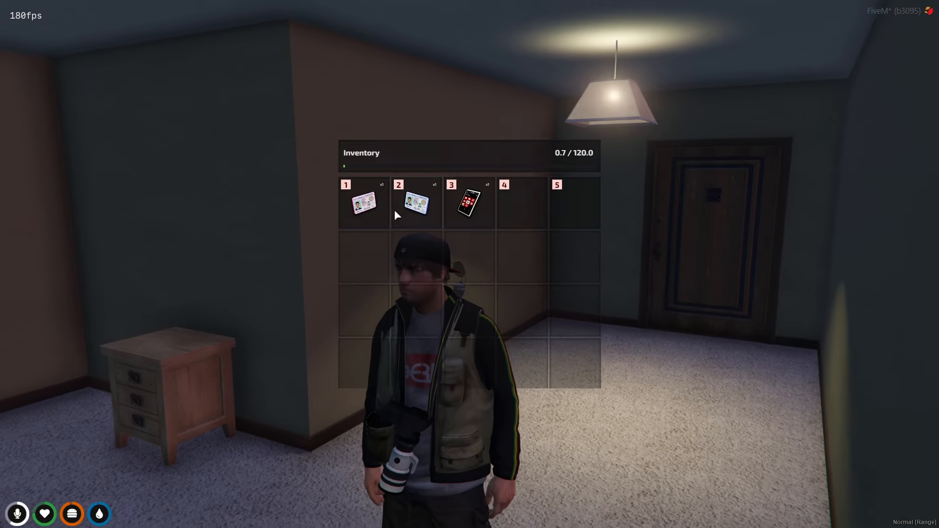
pyautogui.press('Tab')
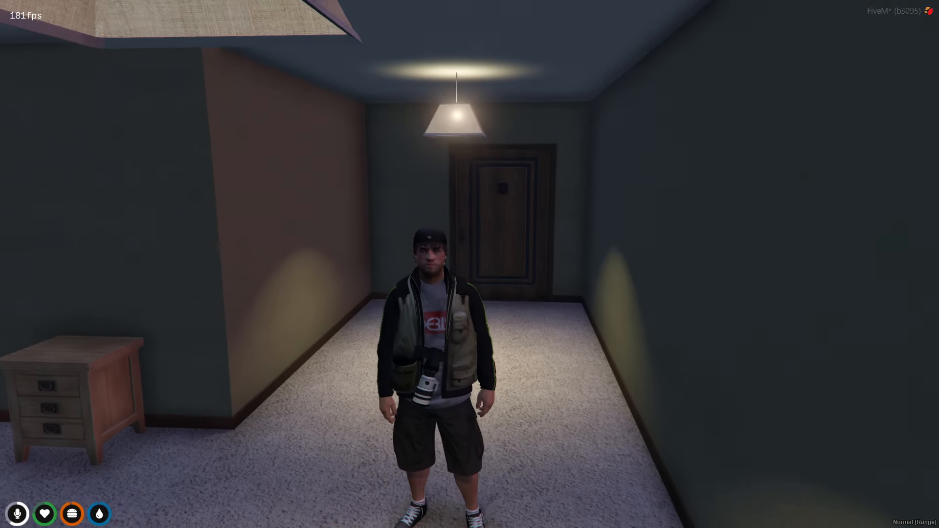
# - Walk to the apartment door, bring up its apartment options, and leave the apartment
pyautogui.press('w')
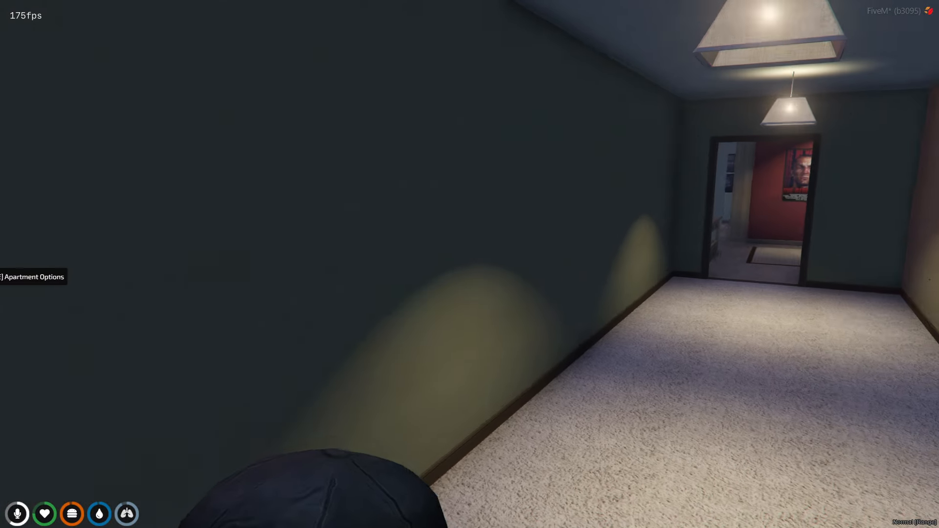
pyautogui.press('e')
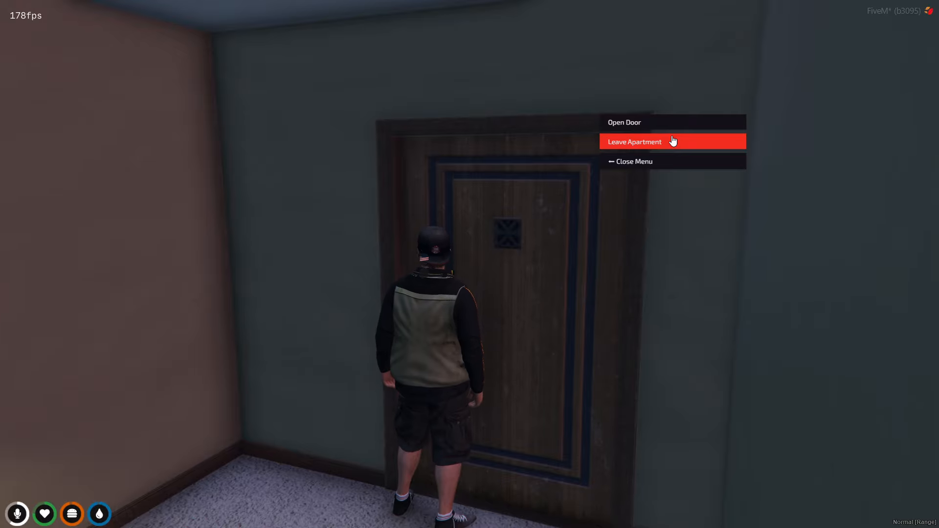
pyautogui.click(674, 142)
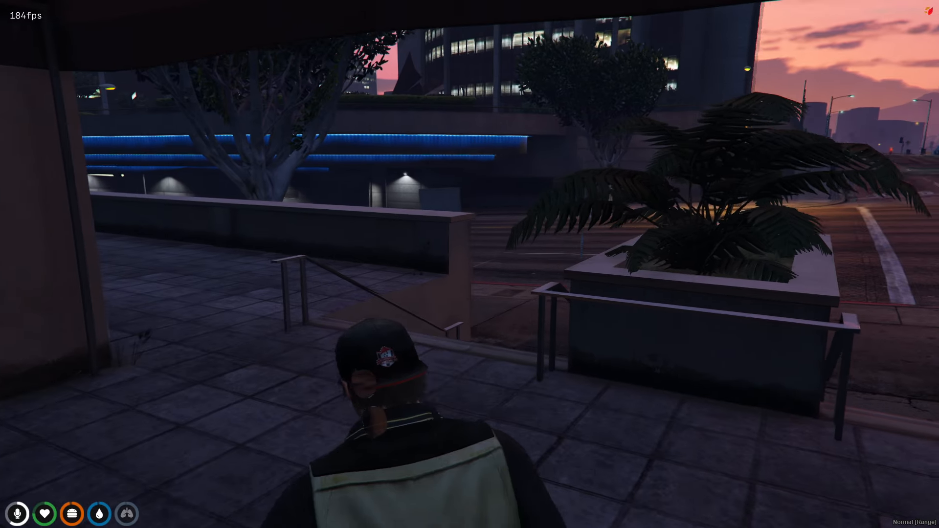
# - Run onto the sidewalk outside Integrity, check the in-game QBCore phone, close it, and walk around the street
pyautogui.hotkey('shift', 'w')
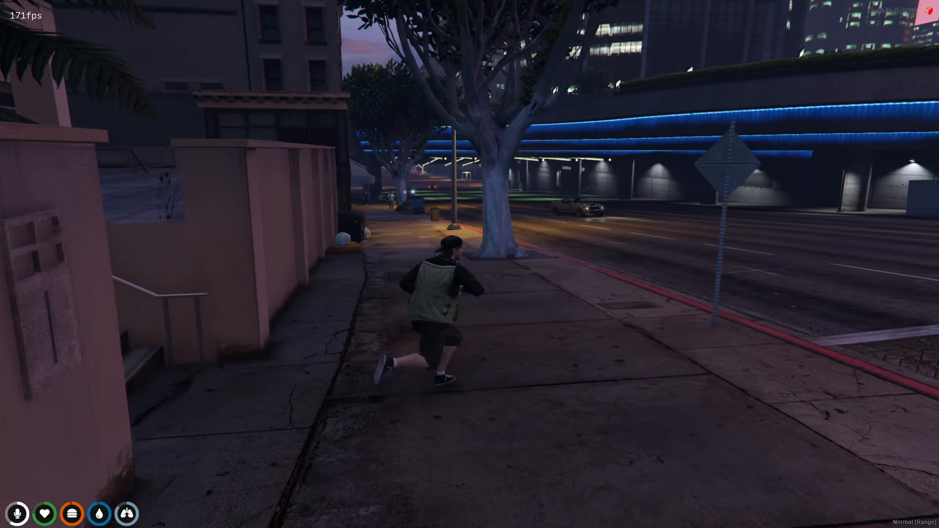
pyautogui.press('m')
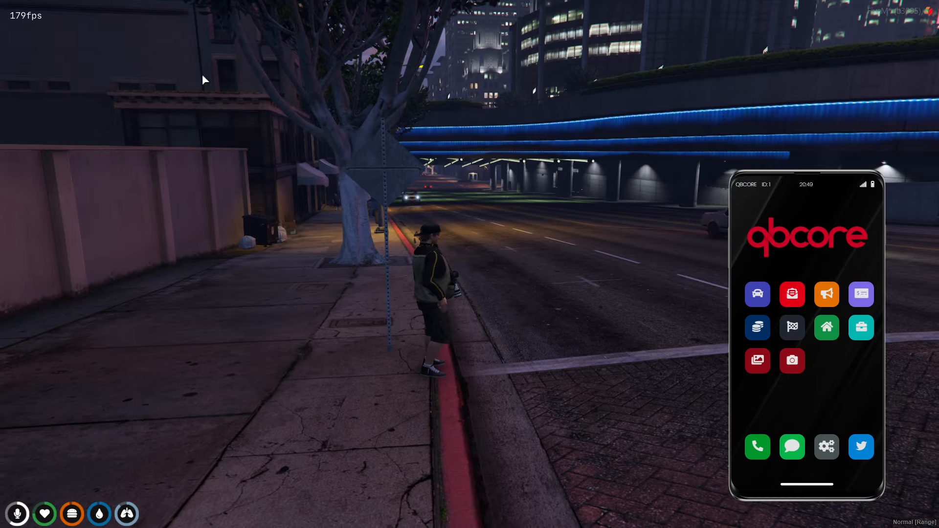
pyautogui.press('Escape')
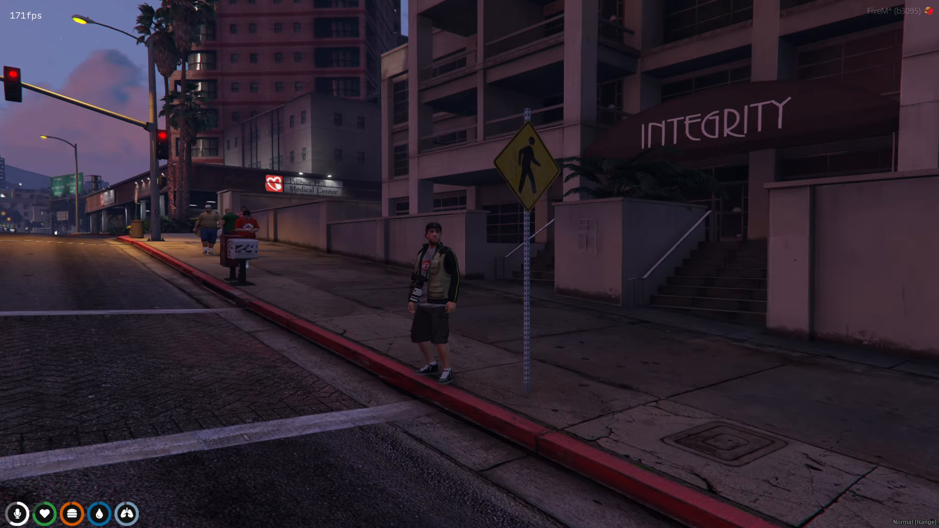
pyautogui.press('w')
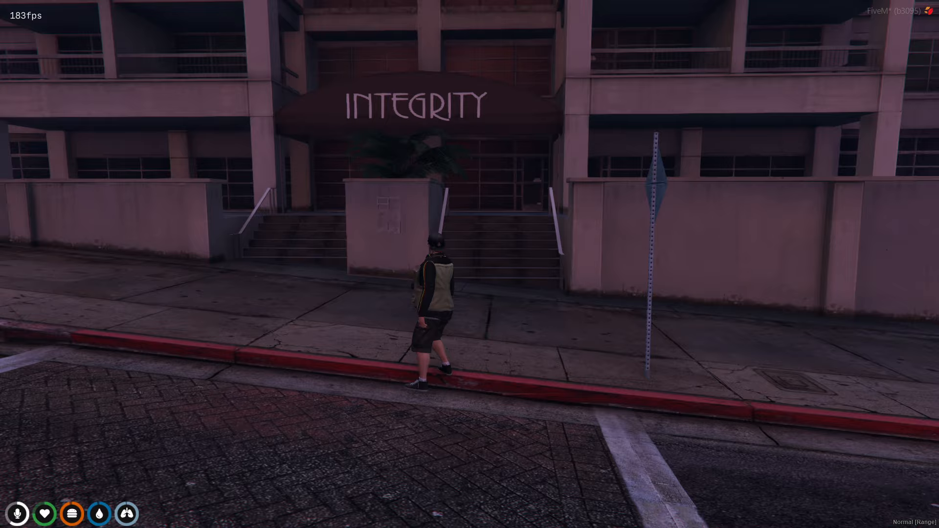
pyautogui.press('w')
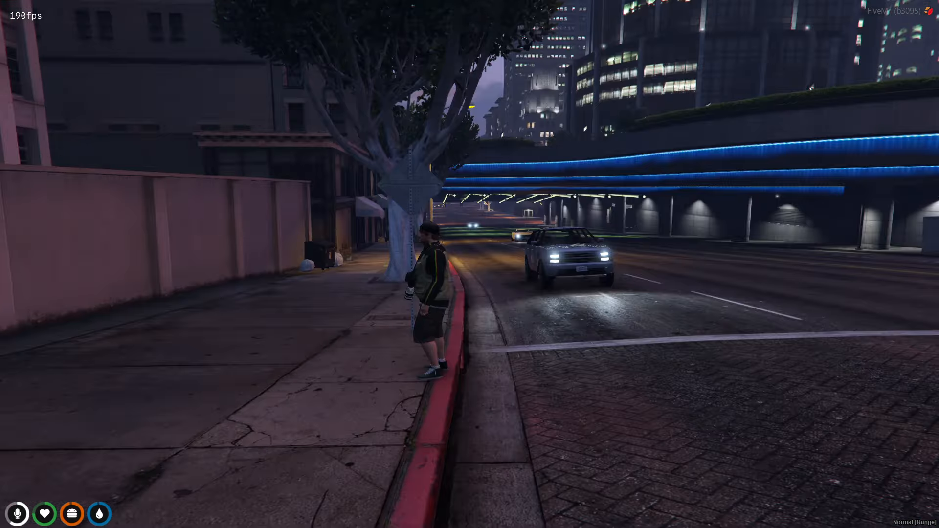